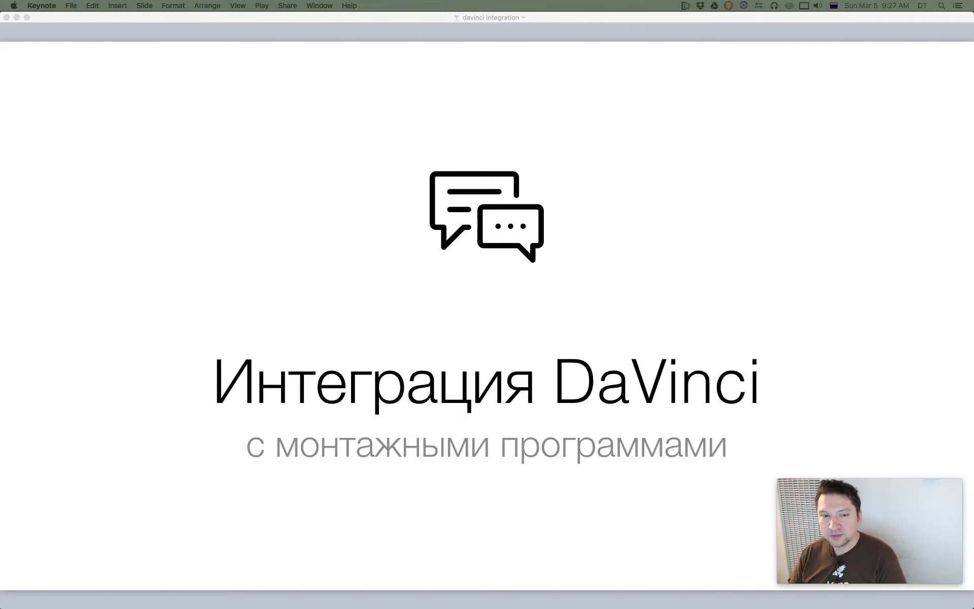
Step: Advance the Keynote presentation from the title slide through the workflow diagram to the schedule slide
left_click(923, 46)
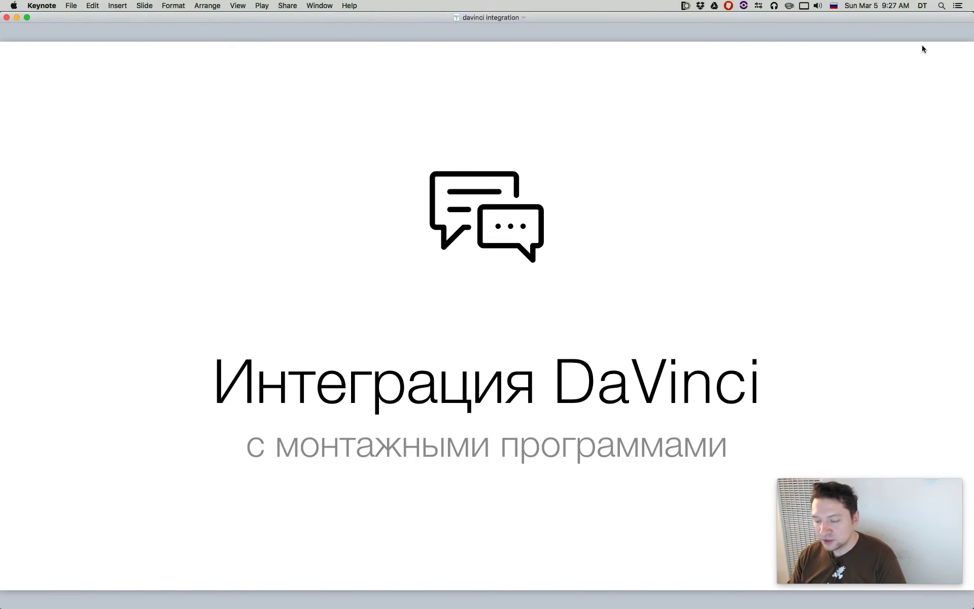
key("Right")
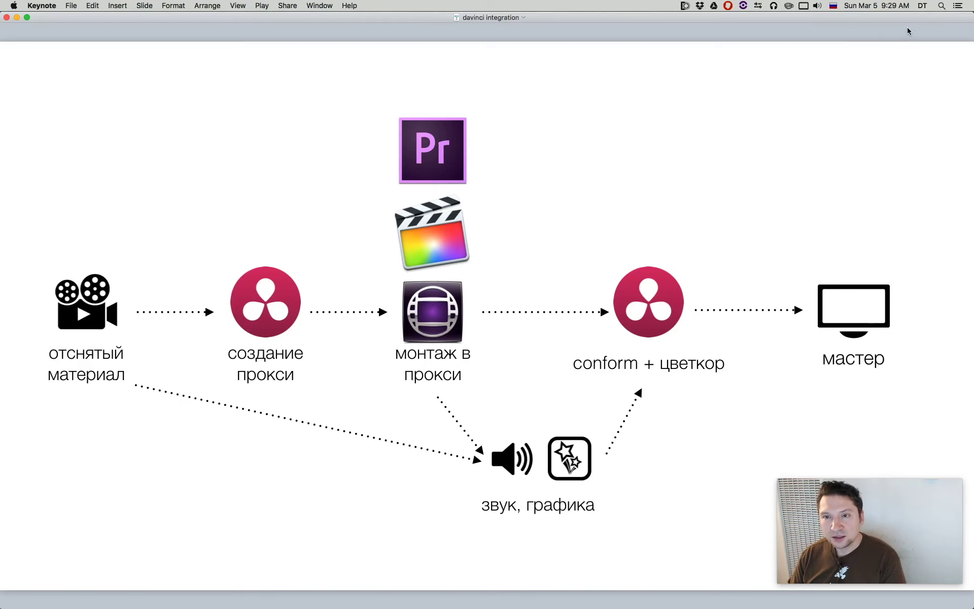
key("Right")
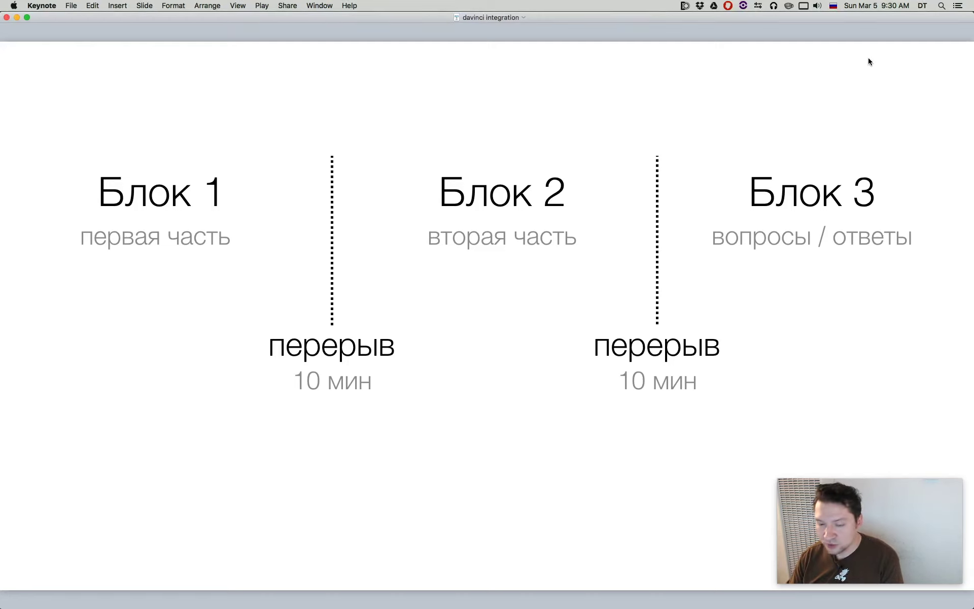
Step: Return to the workflow diagram, screenshot the proxy-creation region, and switch keyboard input to English
key("Right")
key("super+shift+4")
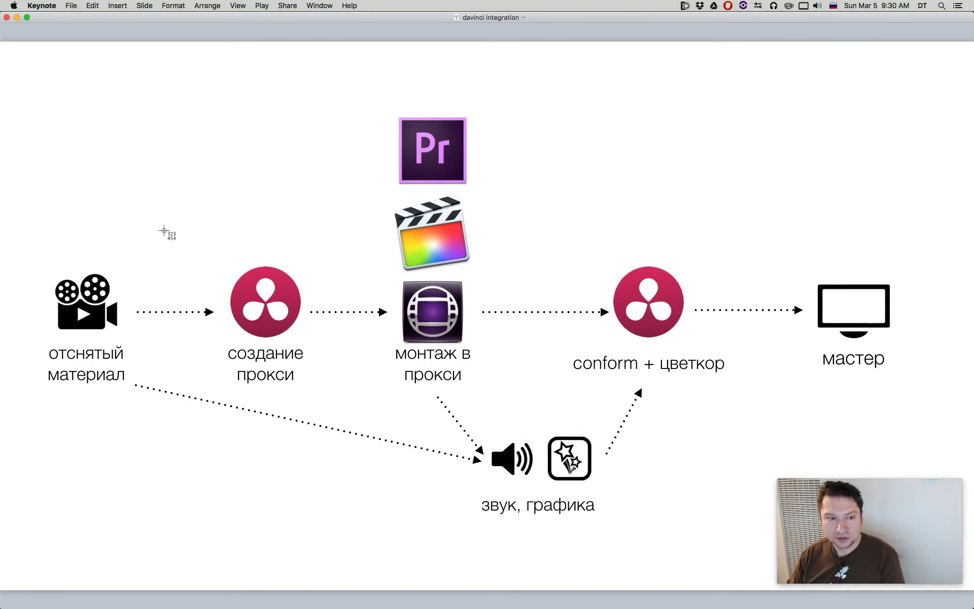
left_click_drag(206, 185, 321, 435)
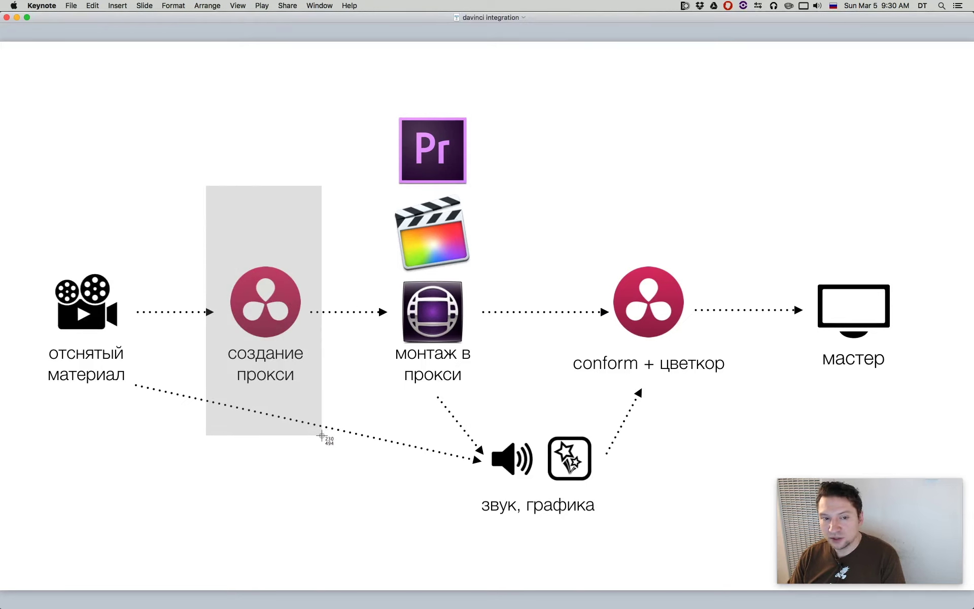
mouse_move(321, 435)
left_mouse_down()
mouse_move(354, 465)
mouse_move(317, 441)
mouse_move(333, 430)
mouse_move(311, 429)
mouse_move(340, 456)
mouse_move(316, 430)
left_mouse_up()
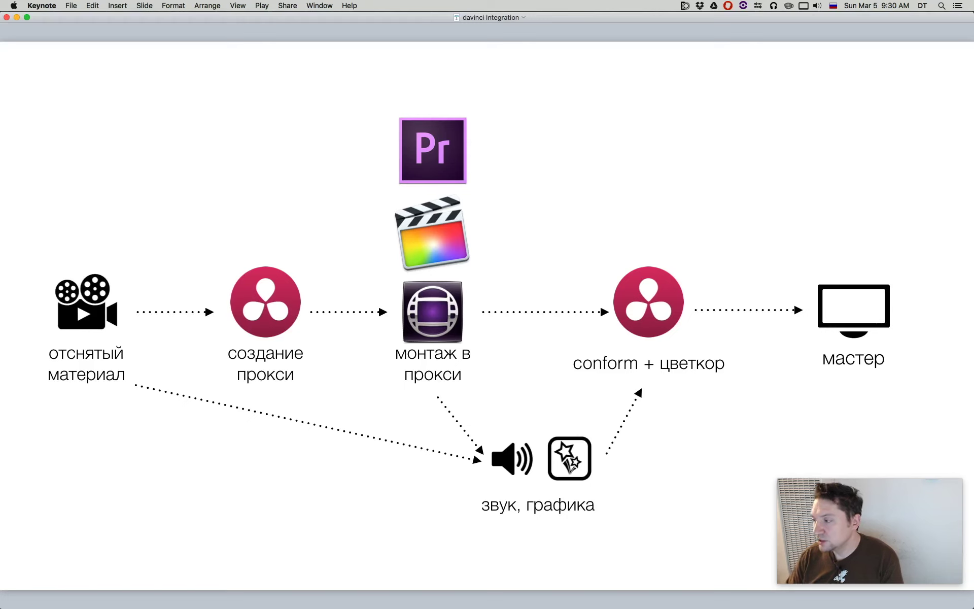
key("ctrl+space")
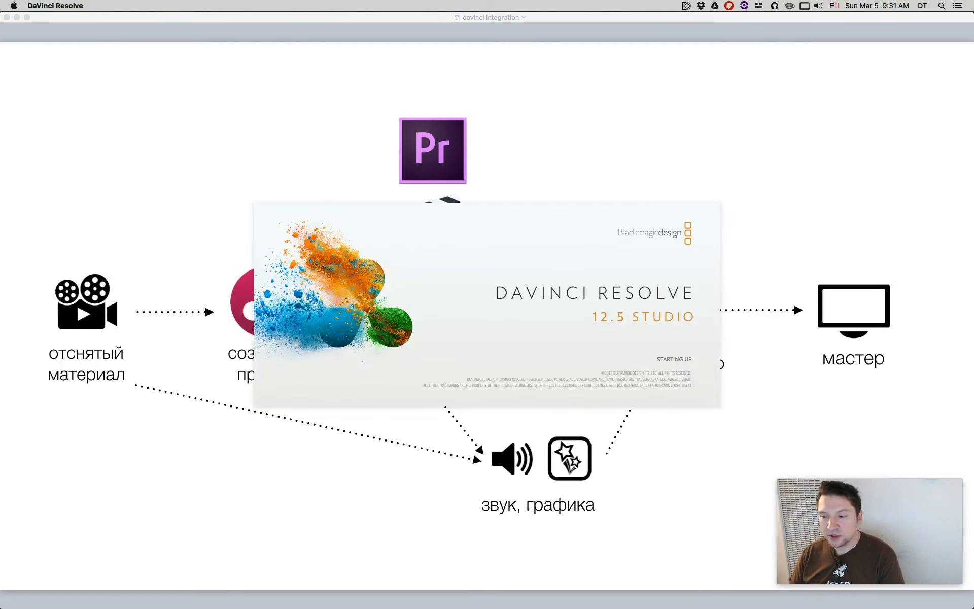
Step: Log into DaVinci Resolve as the other user profile to reach its Project Manager
left_click(488, 18)
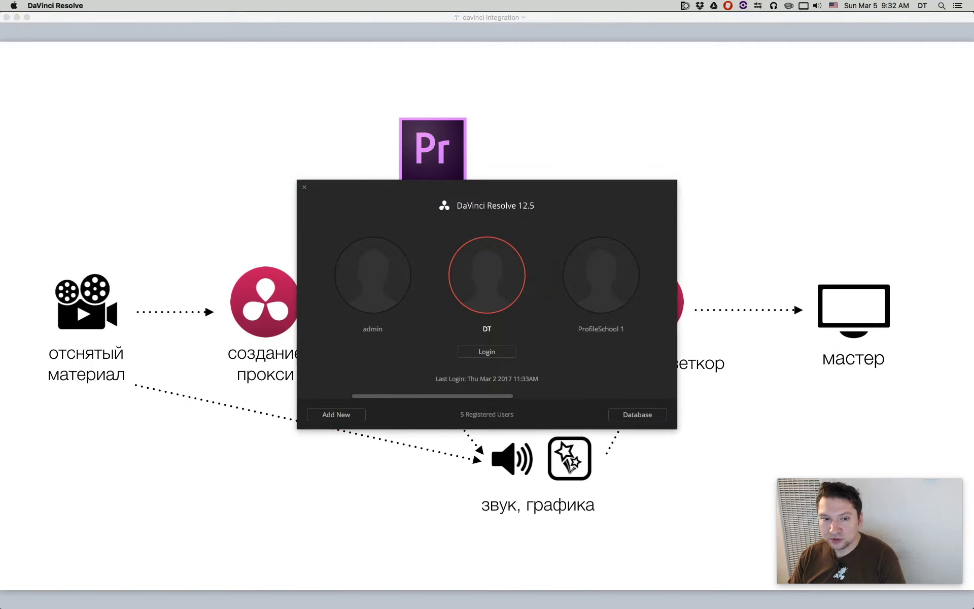
left_click(583, 263)
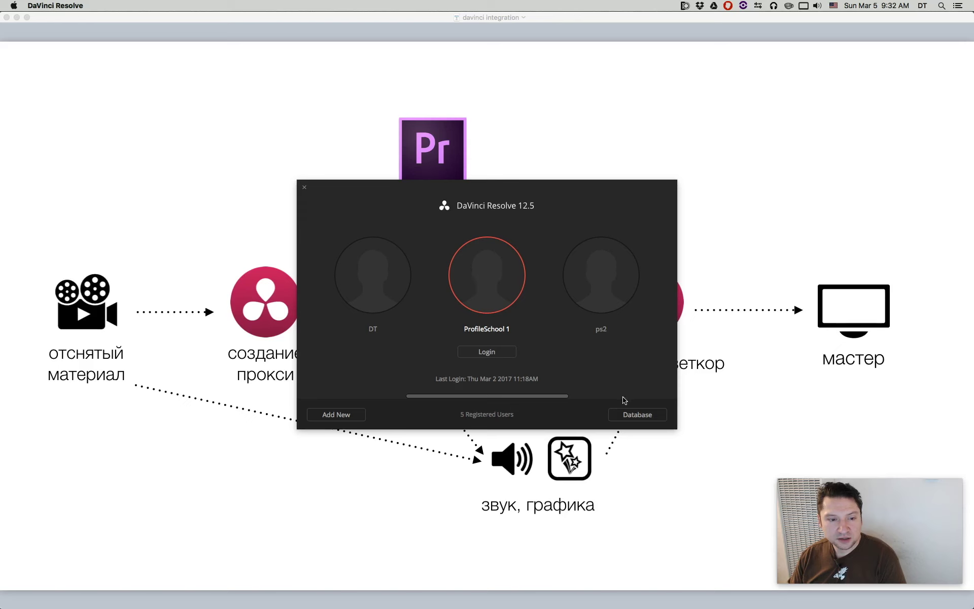
left_click(502, 351)
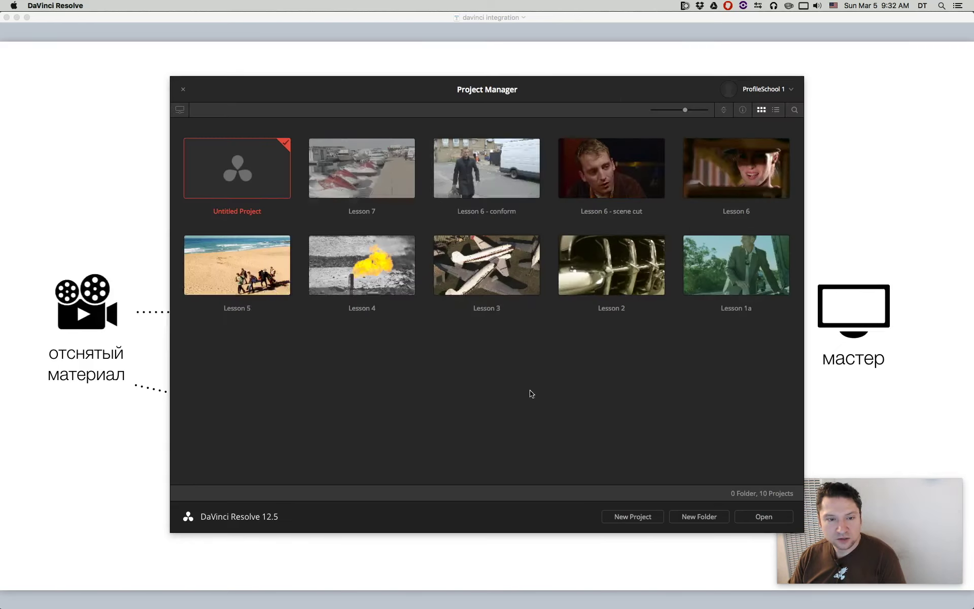
Step: Create a project folder 'lessons', rename it to 'MK integration', and open it
right_click(481, 364)
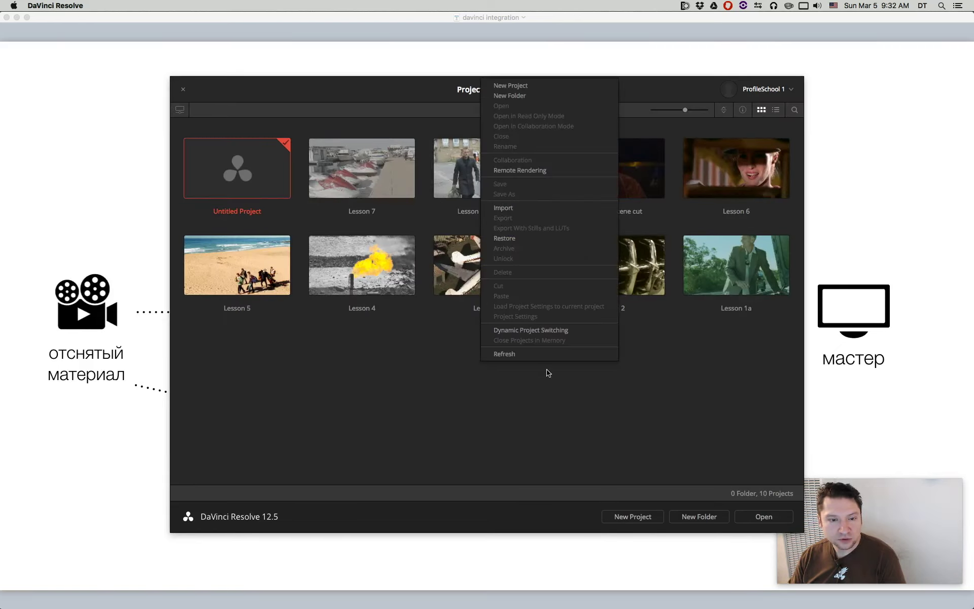
left_click(535, 94)
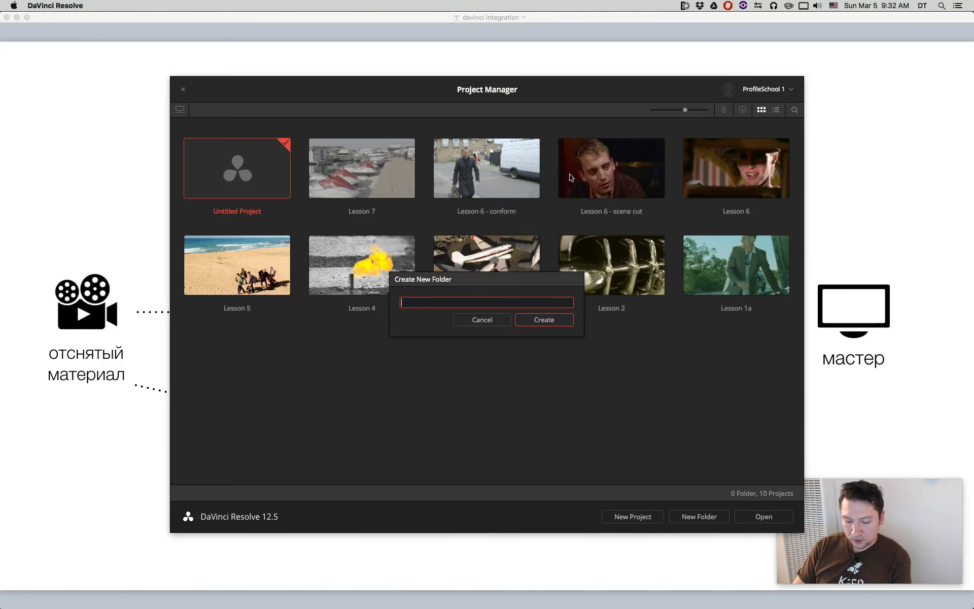
type("lessons")
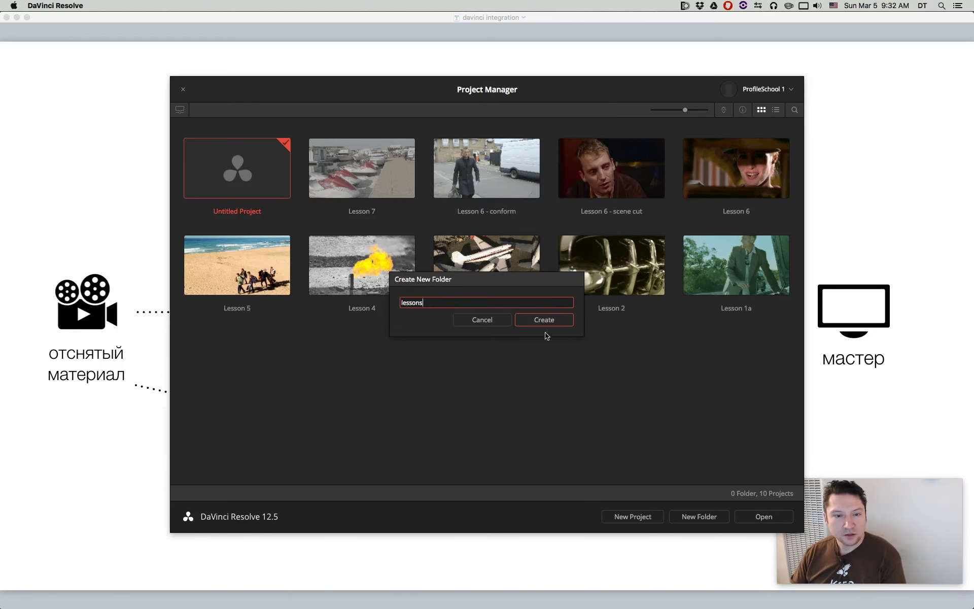
left_click(546, 322)
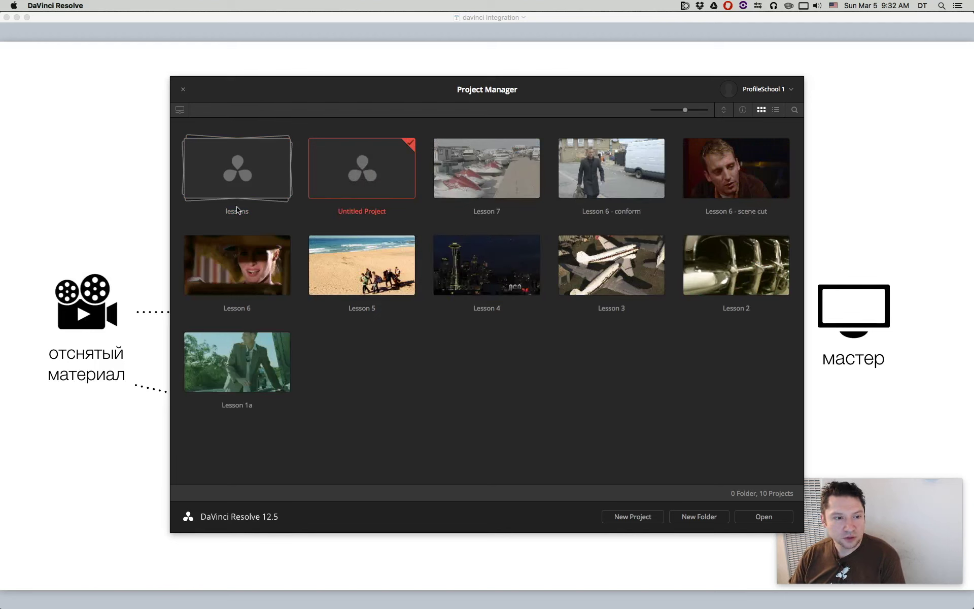
right_click(247, 172)
left_click(299, 237)
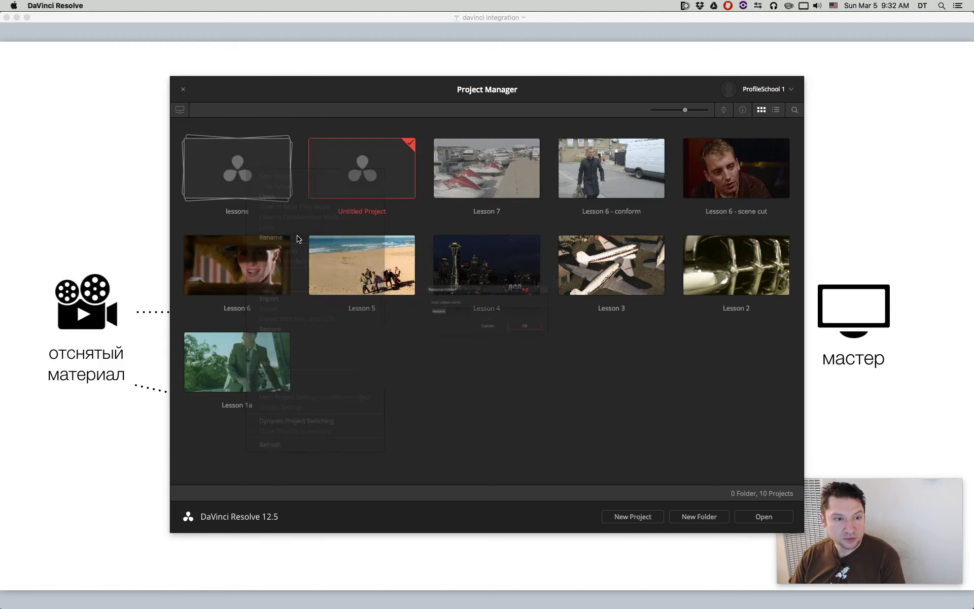
type("MK")
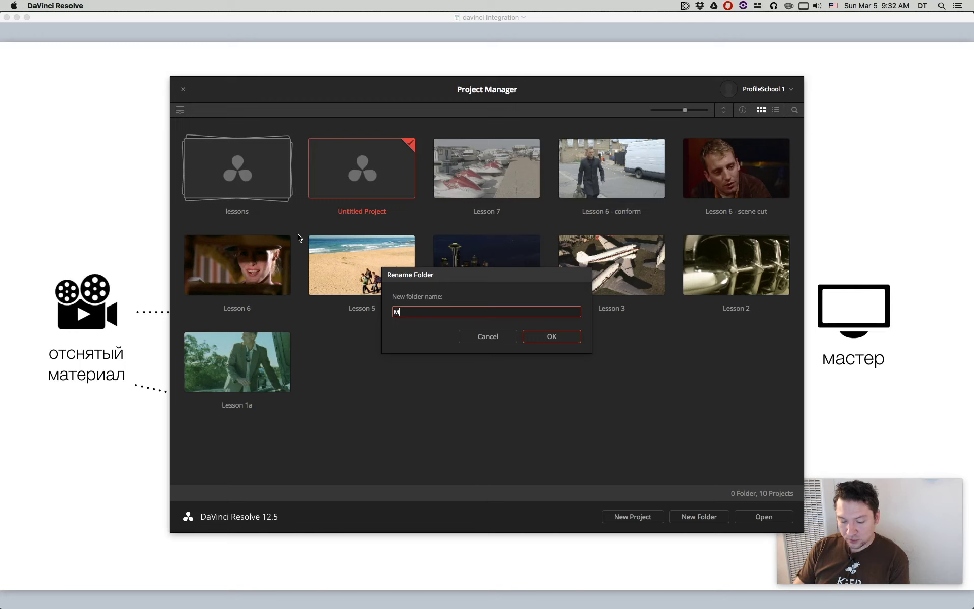
type(" integration")
key("Return")
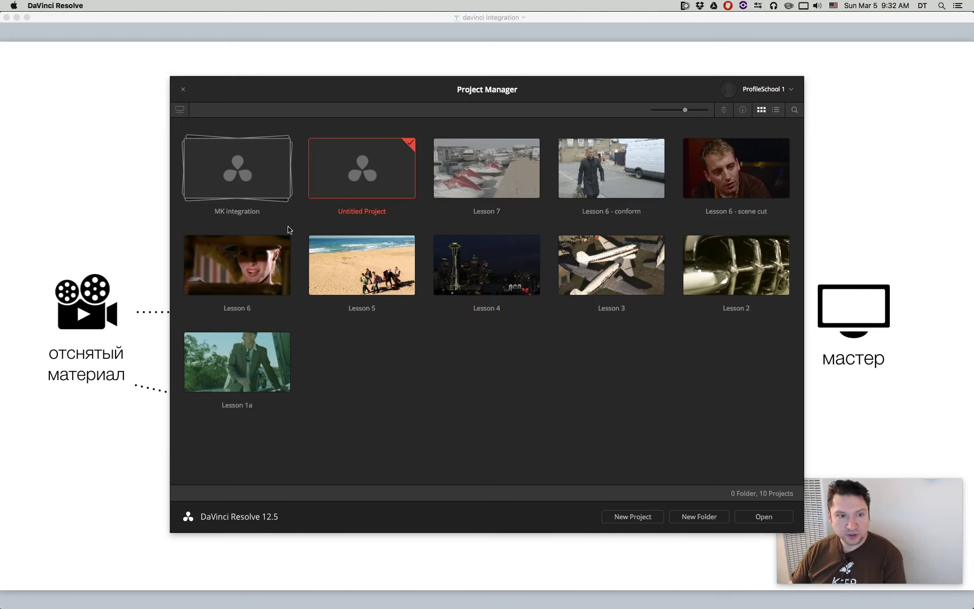
double_click(237, 167)
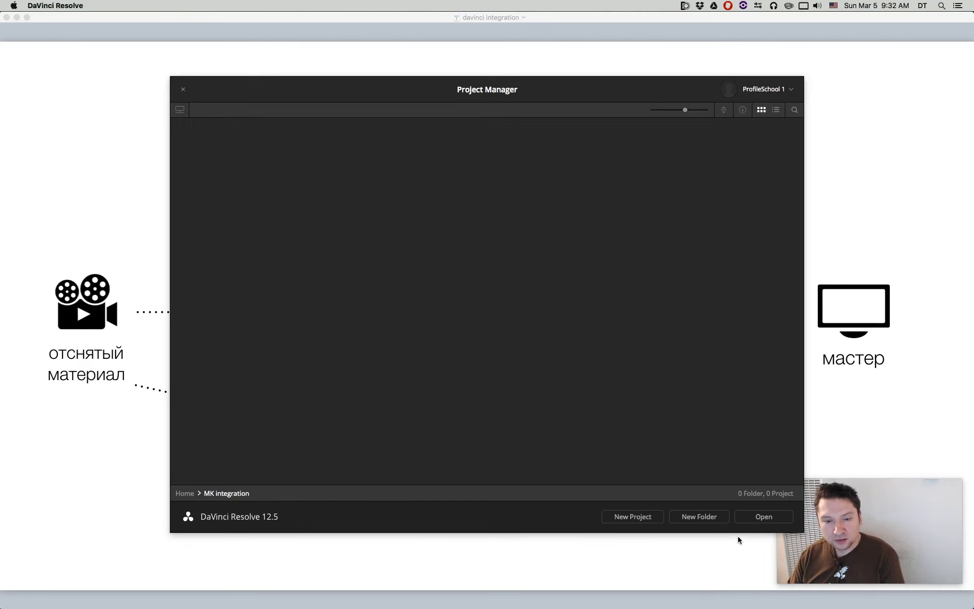
Step: Create a new project named 'integration' in that folder and open it
left_click(620, 518)
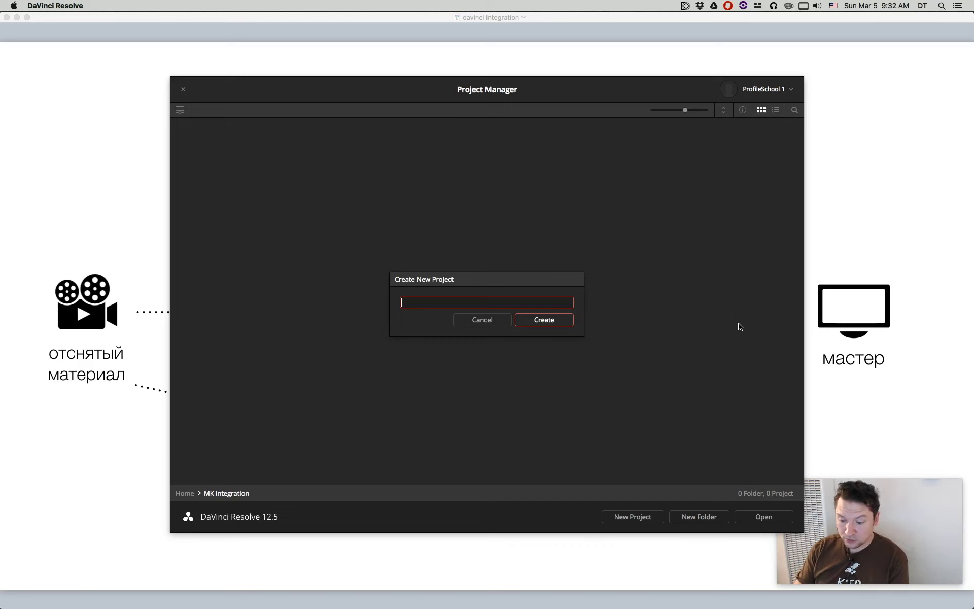
type("integ")
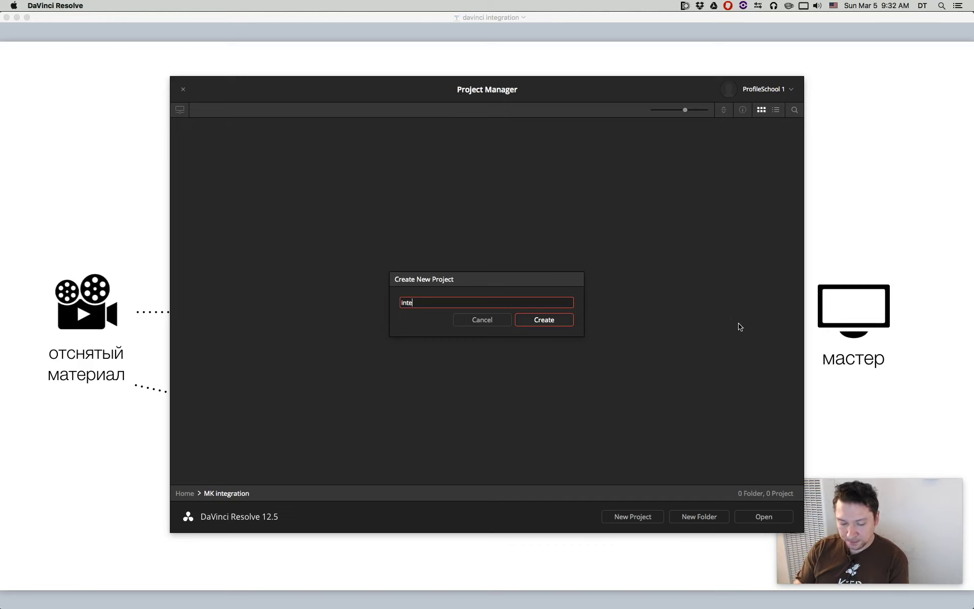
type("rad")
key("BackSpace")
type("tion")
key("Return")
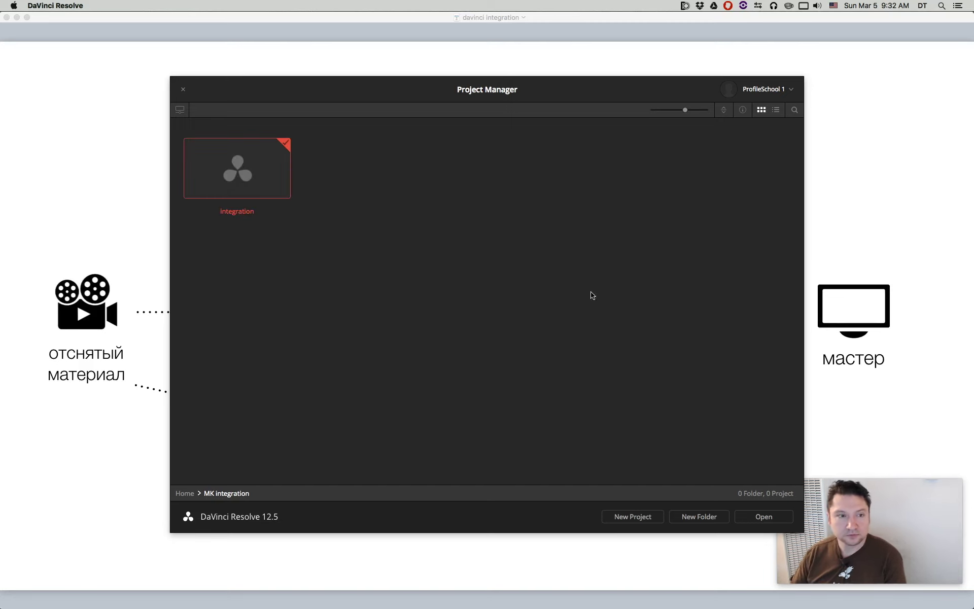
double_click(288, 170)
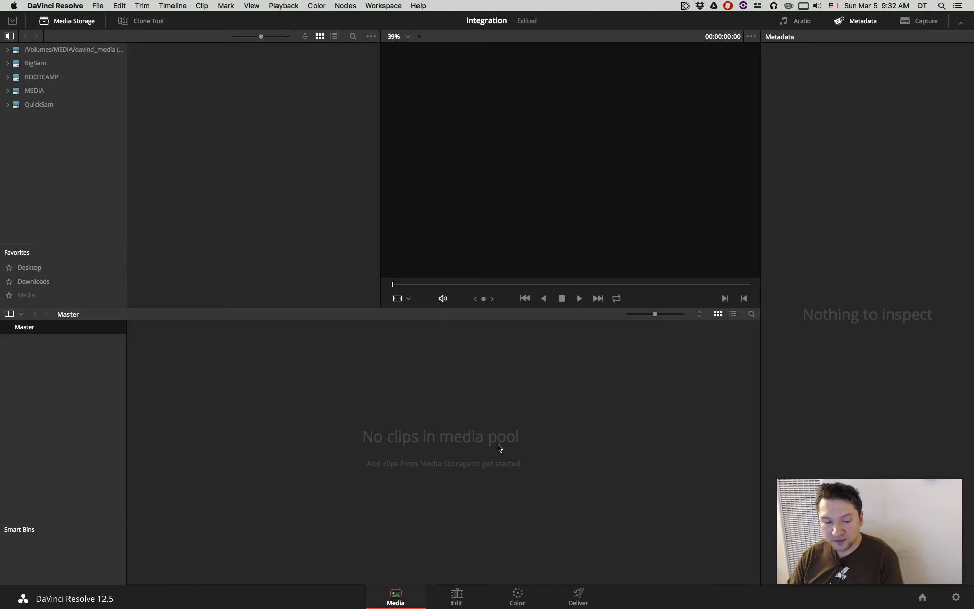
Step: Look at the Auto Save page in Project Settings, then save the integration project
left_click(956, 597)
left_click_drag(510, 85, 531, 70)
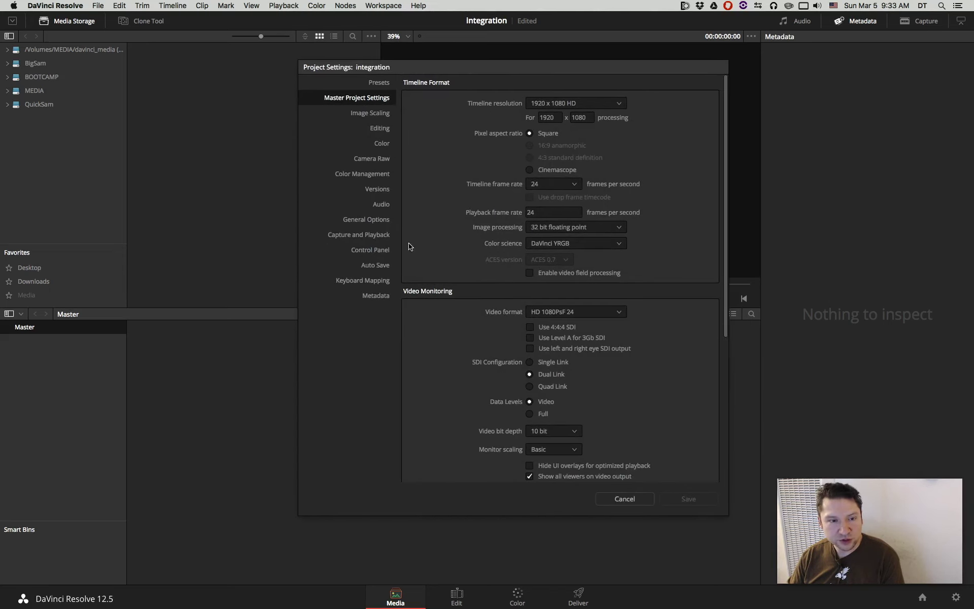
left_click(372, 265)
key("Escape")
key("super+s")
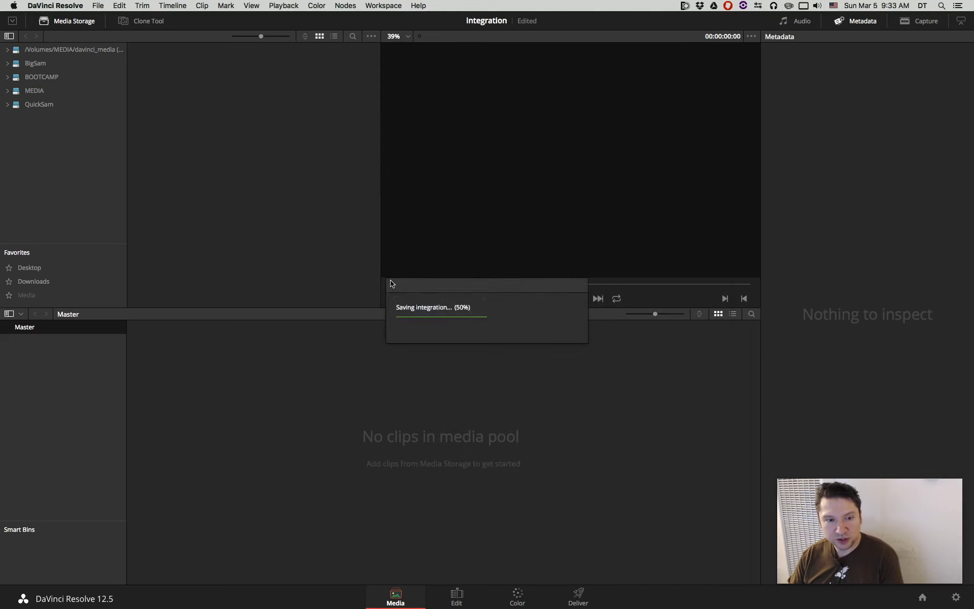
Step: Set Auto Save to 'To backup project' and save the settings
left_click(956, 596)
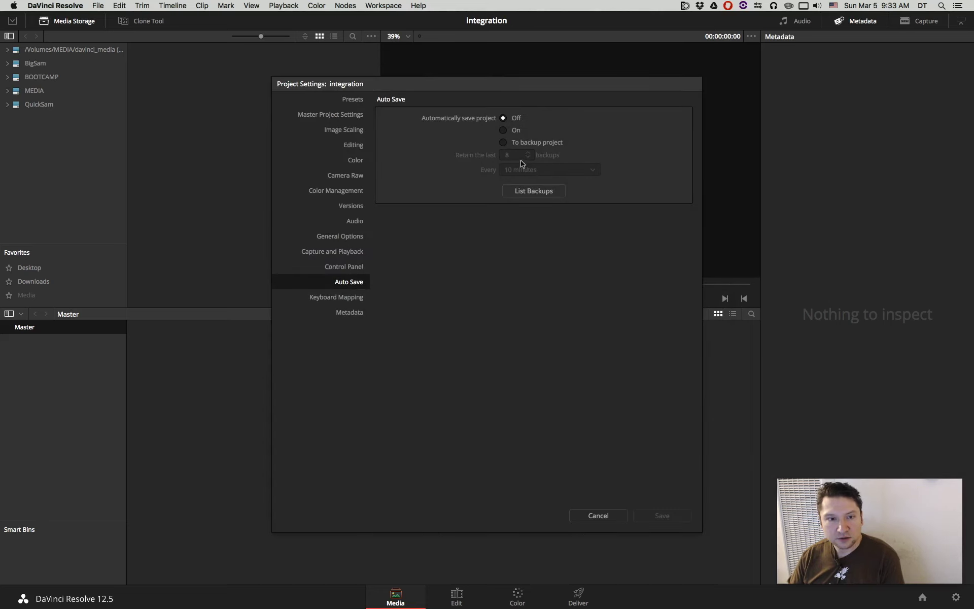
left_click(520, 143)
left_click(662, 515)
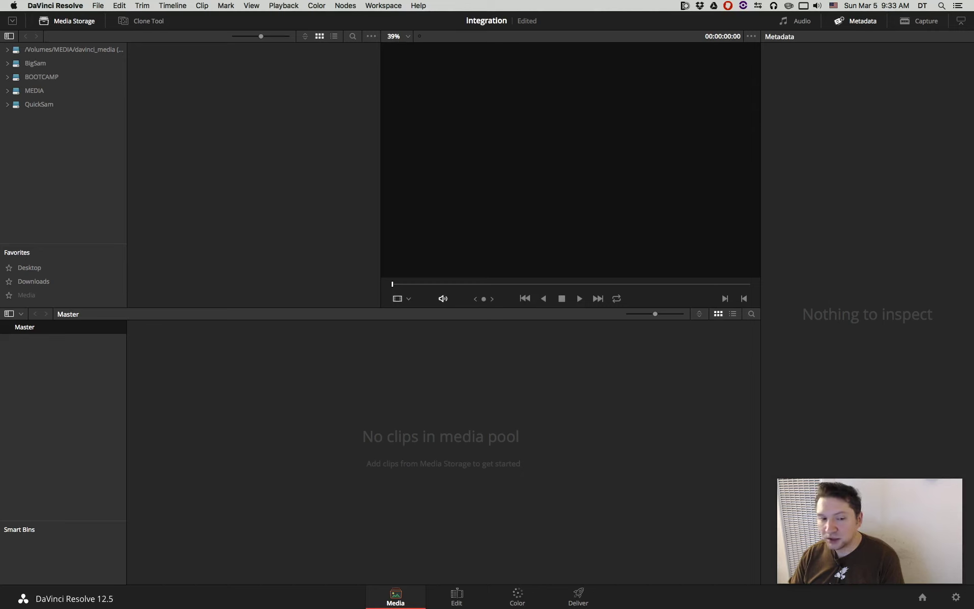
Step: Open a Finder window on Desktop/wayland beside the media pool and select its four .mov clips
key("super+Tab")
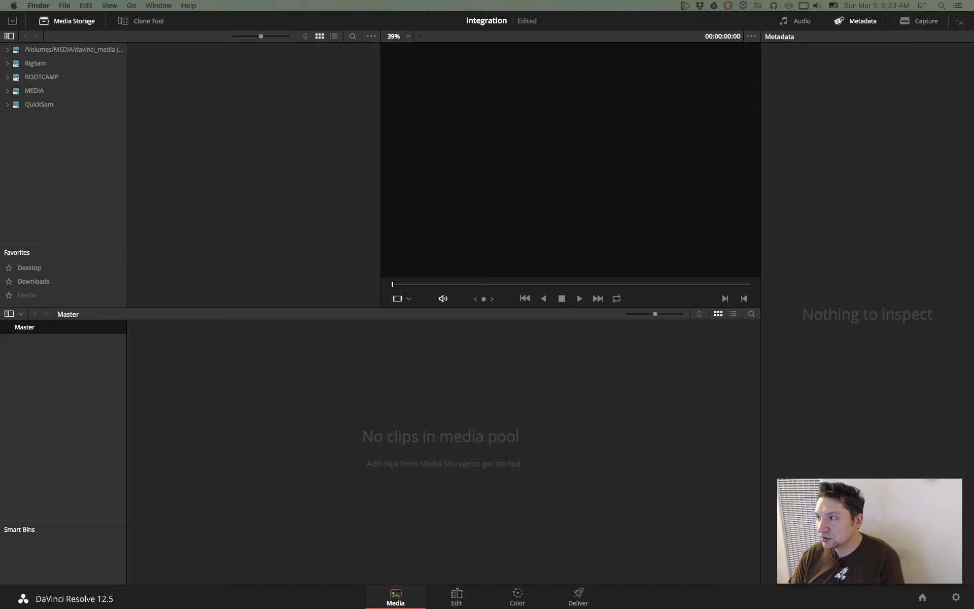
key("super+n")
mouse_move(723, 487)
left_mouse_down()
mouse_move(744, 381)
mouse_move(768, 358)
left_mouse_up()
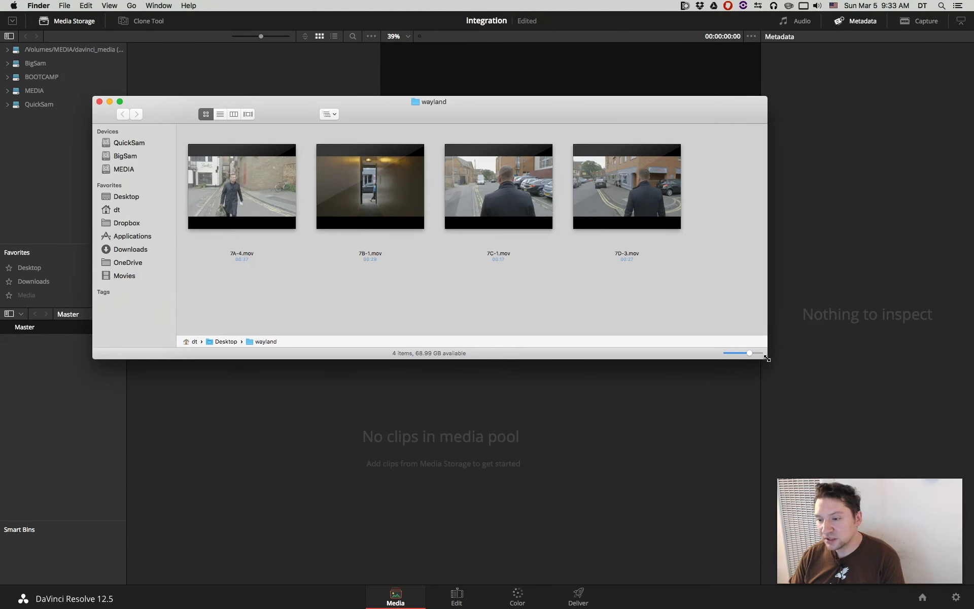
left_click_drag(519, 99, 566, 113)
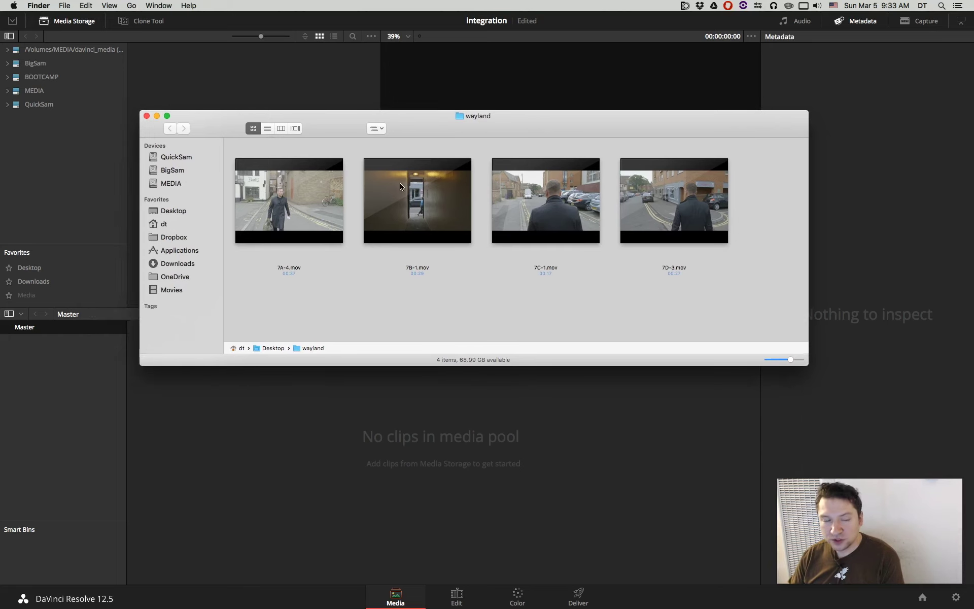
left_click_drag(431, 129, 440, 143)
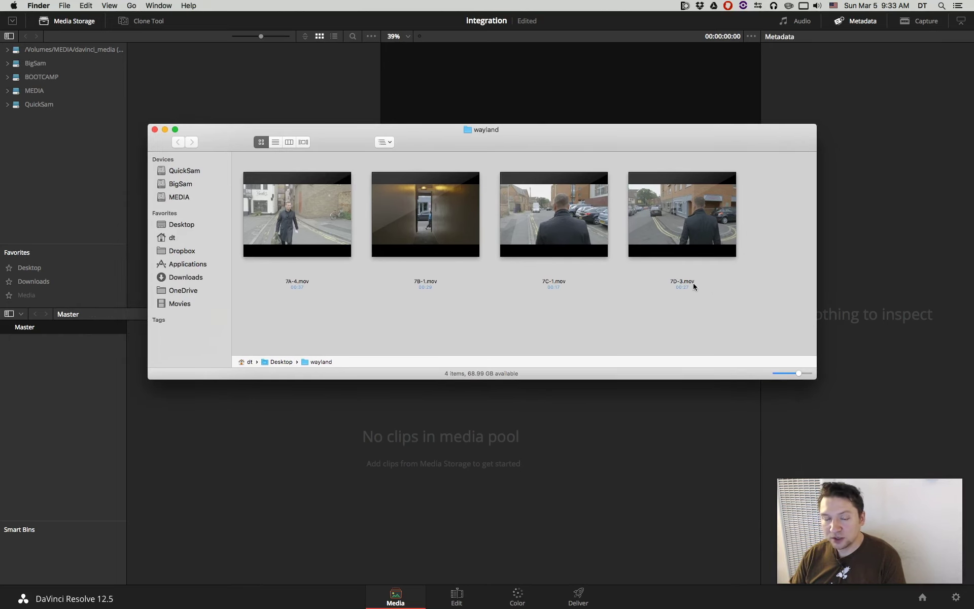
left_click_drag(623, 147, 639, 160)
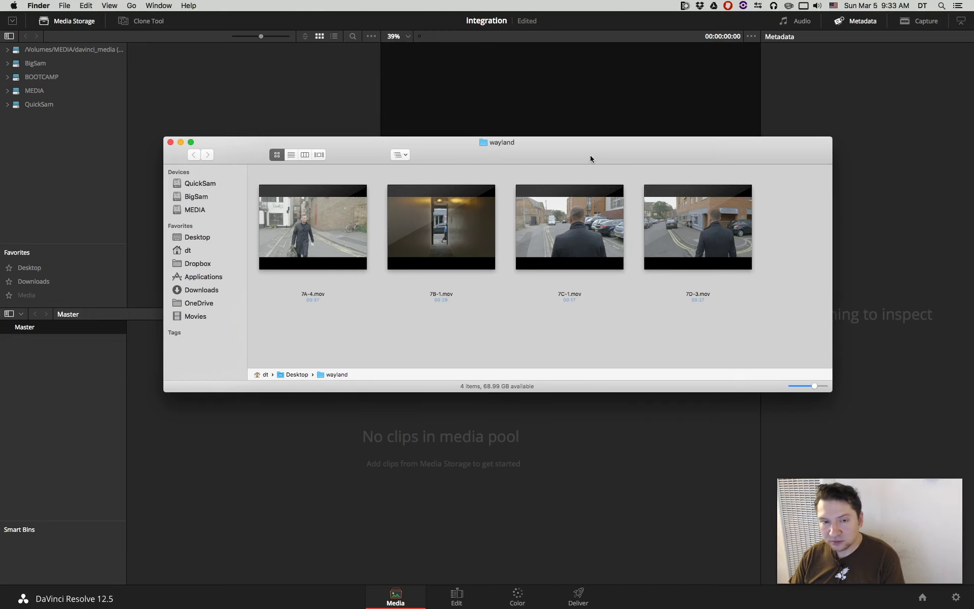
left_click_drag(583, 156, 640, 171)
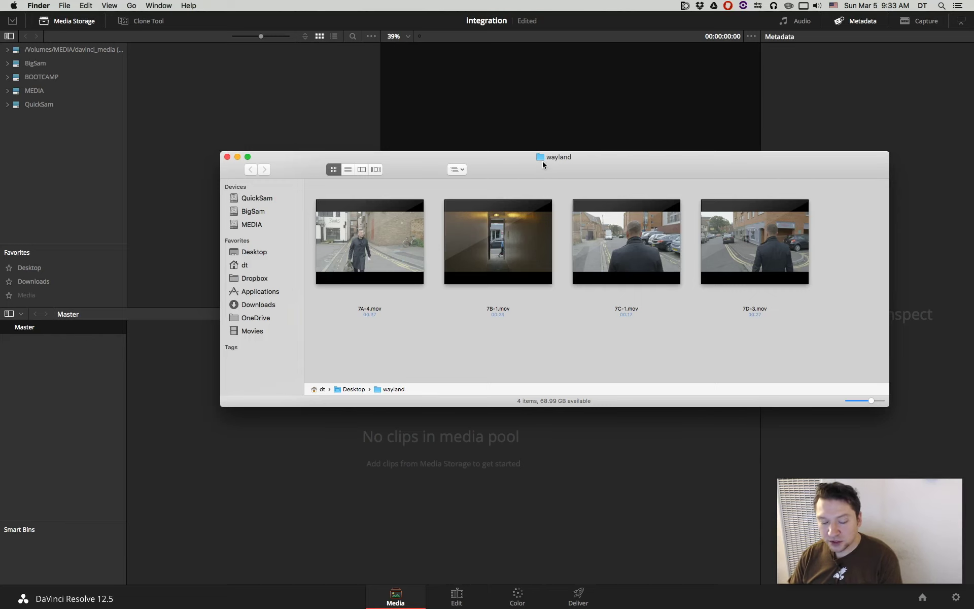
left_click_drag(545, 169, 544, 169)
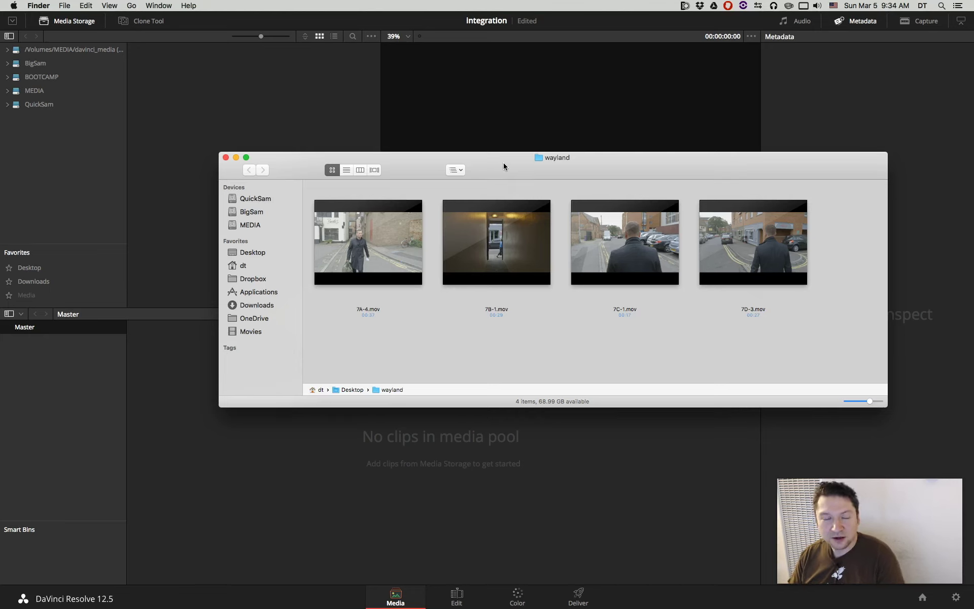
left_click_drag(312, 169, 341, 201)
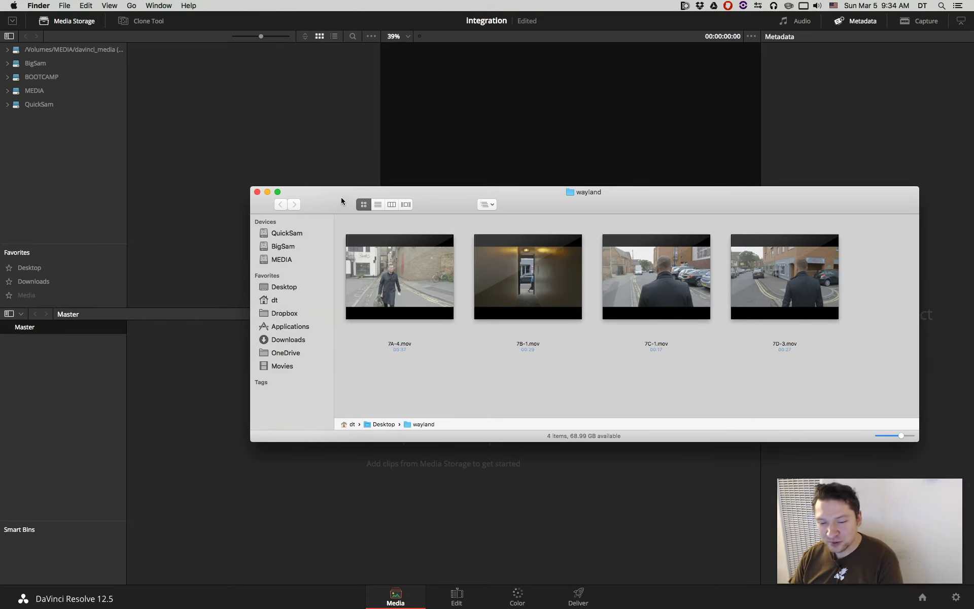
left_click_drag(325, 205, 326, 210)
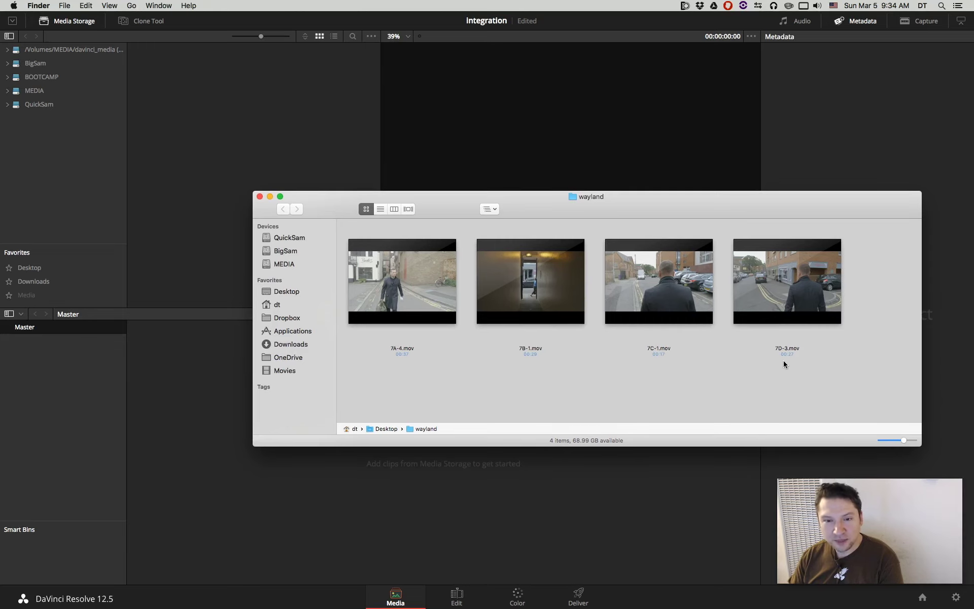
left_click_drag(839, 378, 438, 255)
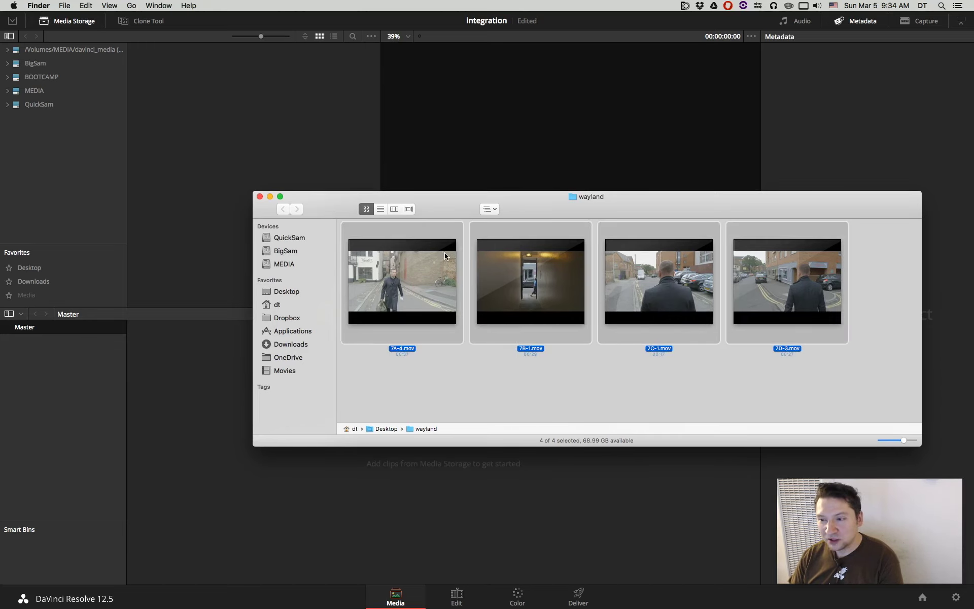
Step: Import 7A-4, 7B-1, 7C-1 and 7D-3 into the Master bin and show them in list view
left_click_drag(439, 267, 215, 398)
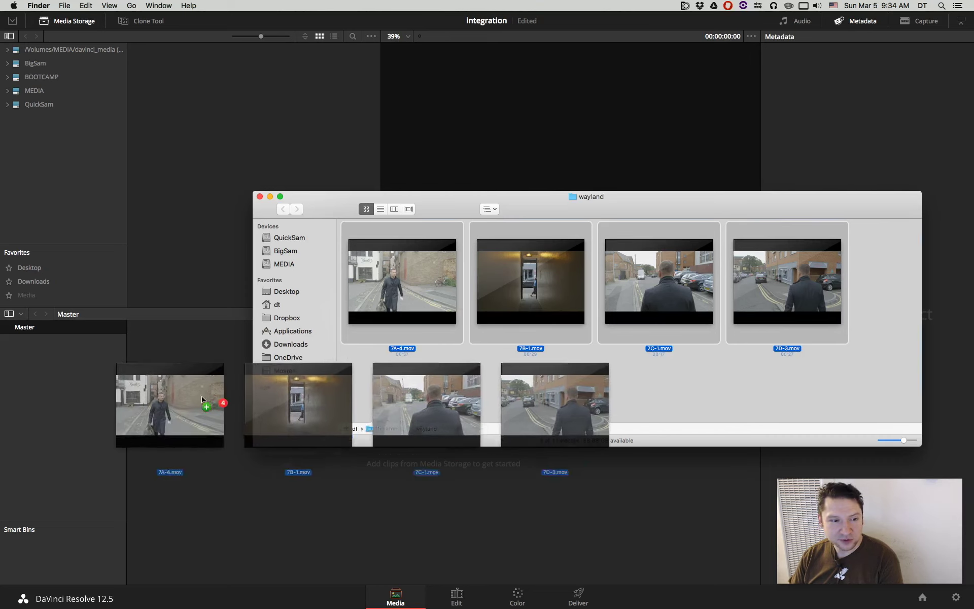
key("Return")
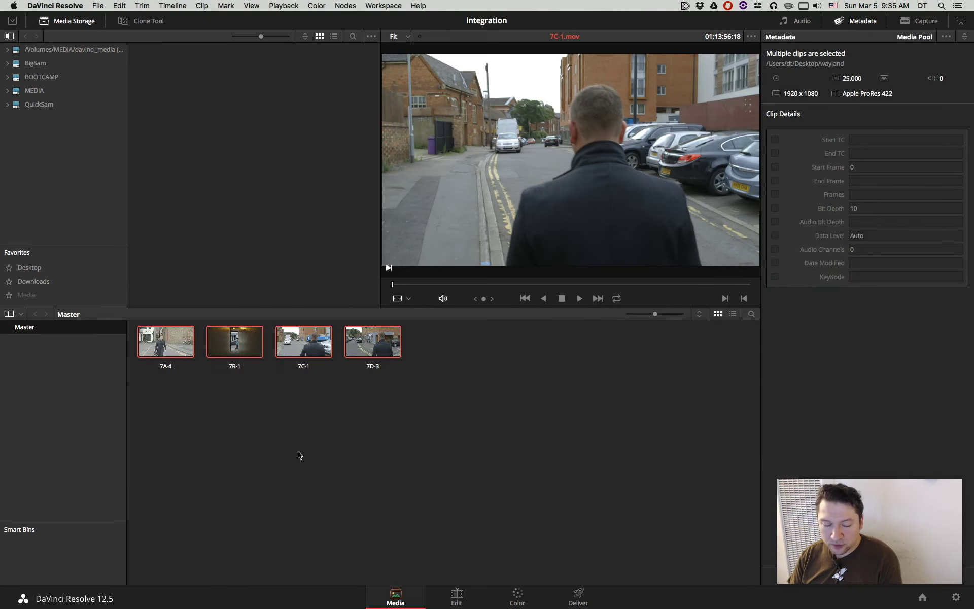
left_click(407, 436)
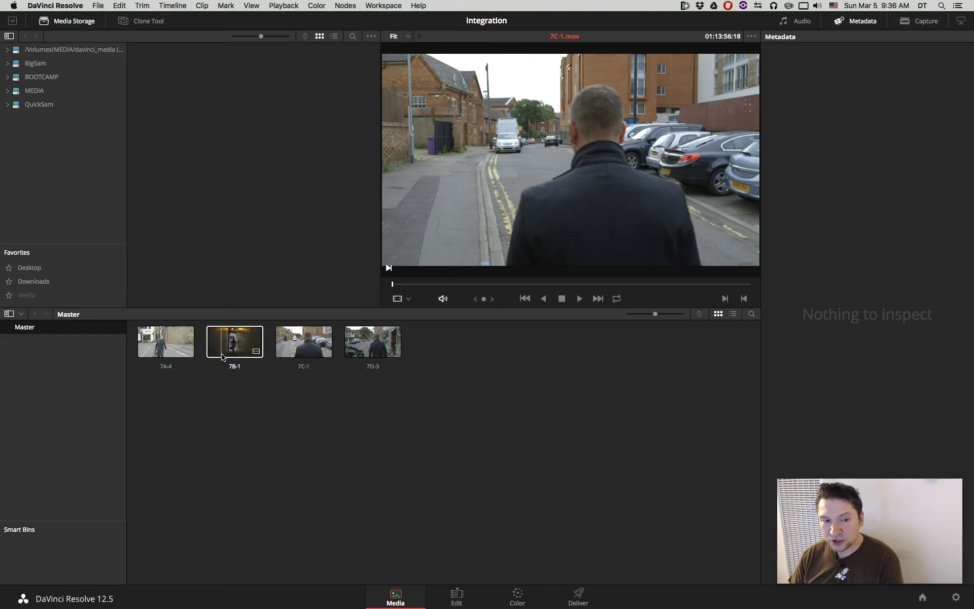
left_click(733, 315)
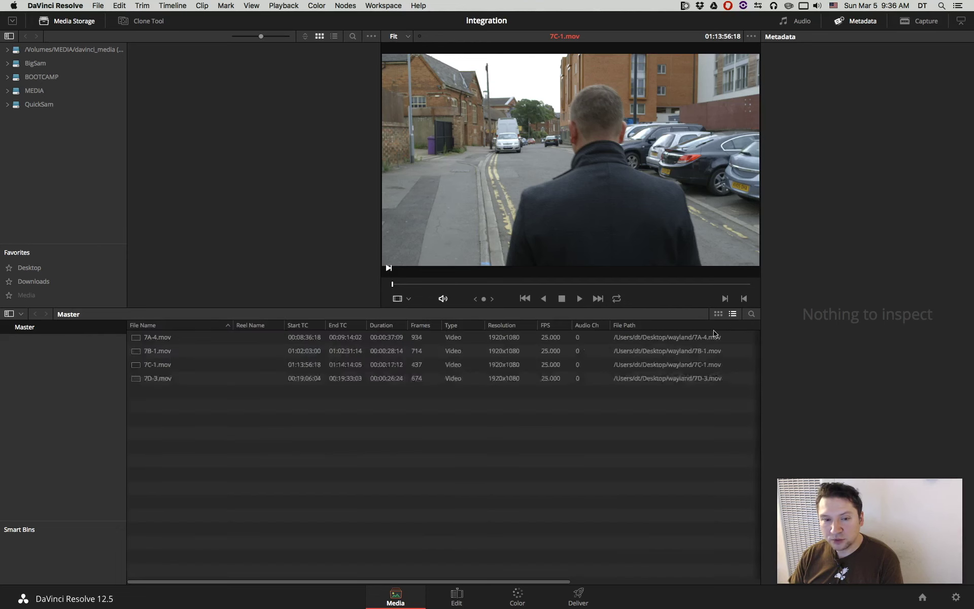
key("super+shift+4")
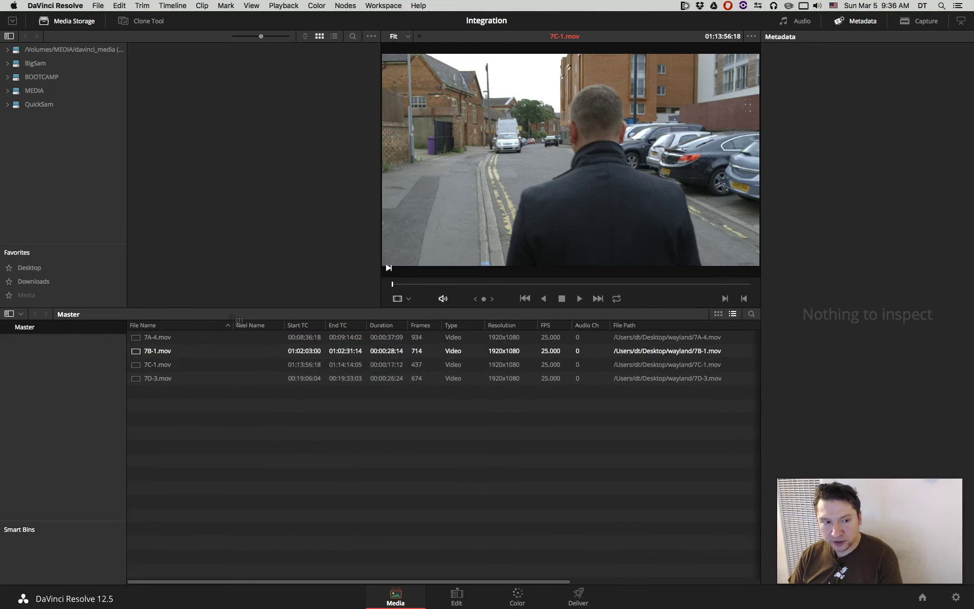
left_click_drag(227, 314, 292, 398)
left_click_drag(302, 406, 295, 401)
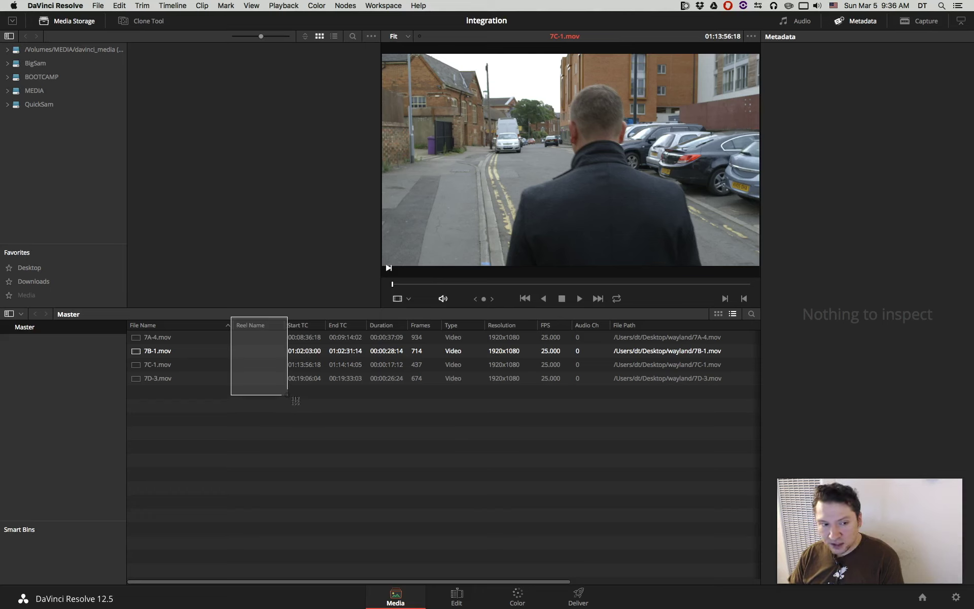
left_click_drag(296, 401, 284, 395)
left_click(264, 382)
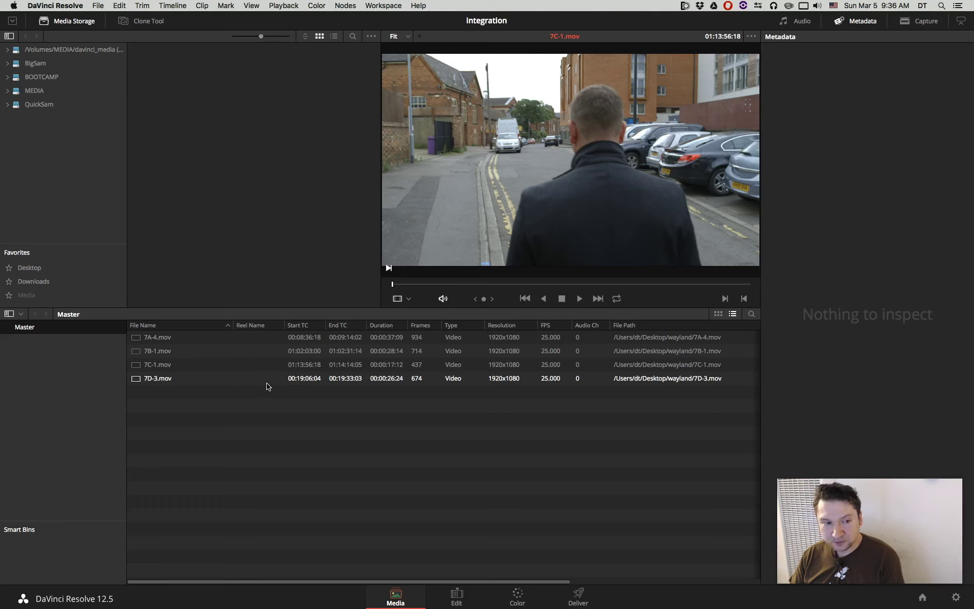
left_click(258, 365)
left_click(175, 337)
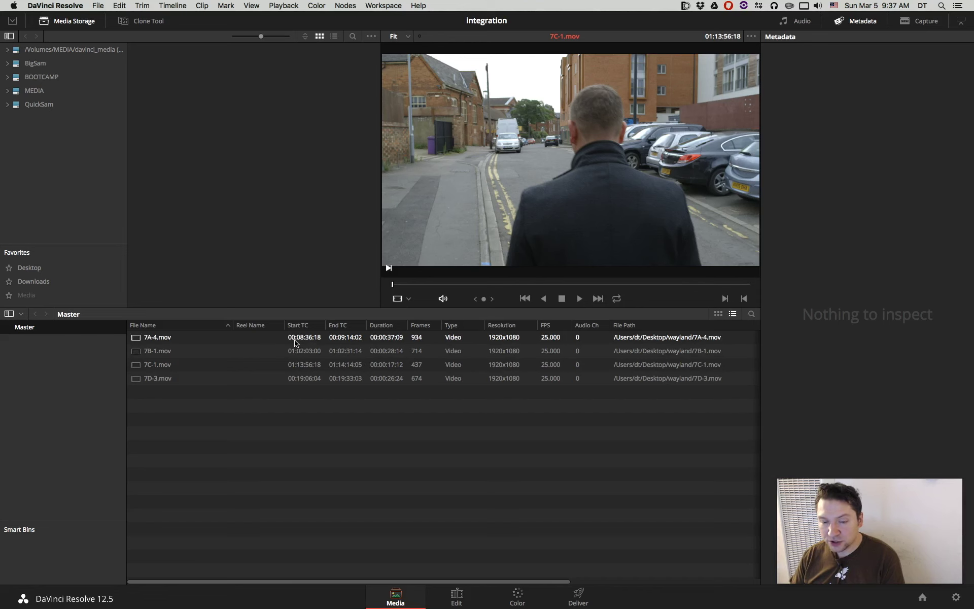
Step: Under Conform Options, enable 'Assist using reel names' with 'Embedding in source clip file'
left_click(955, 600)
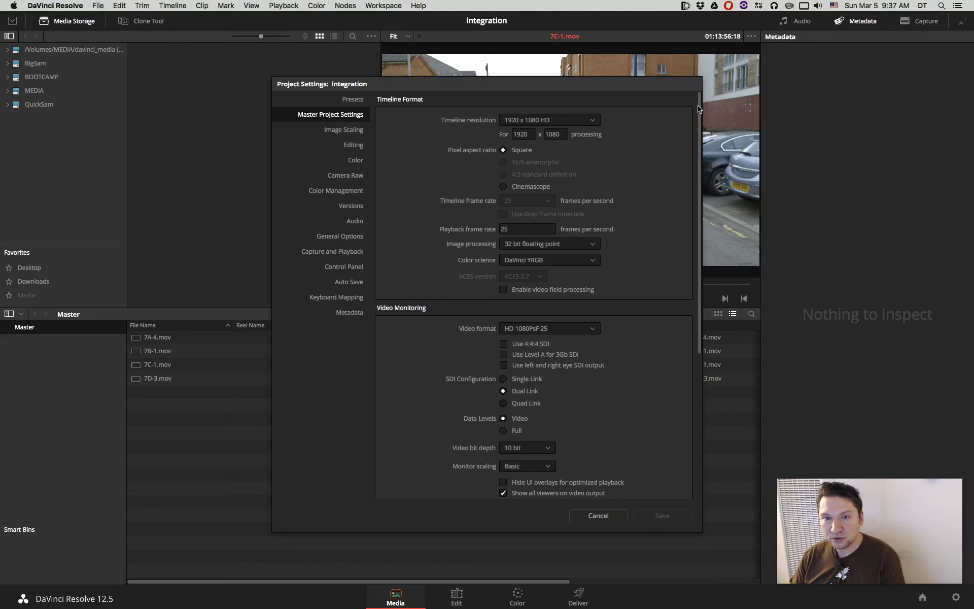
left_click_drag(698, 108, 711, 313)
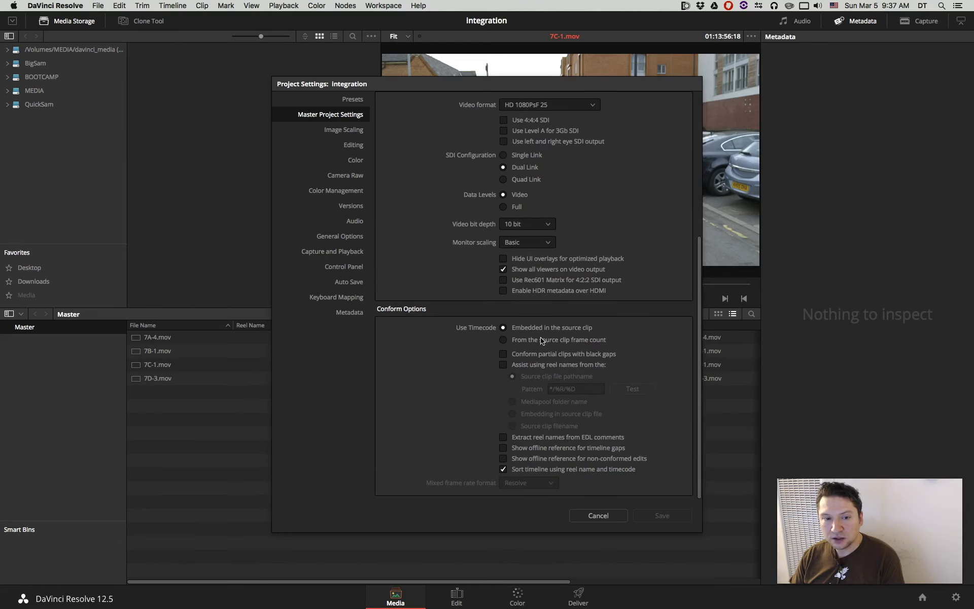
left_click(575, 366)
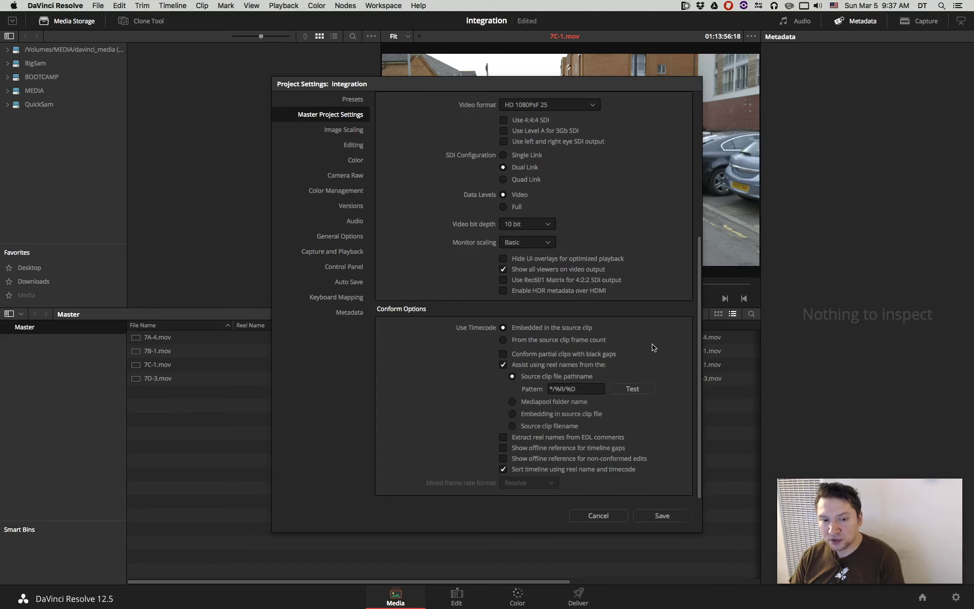
left_click(513, 419)
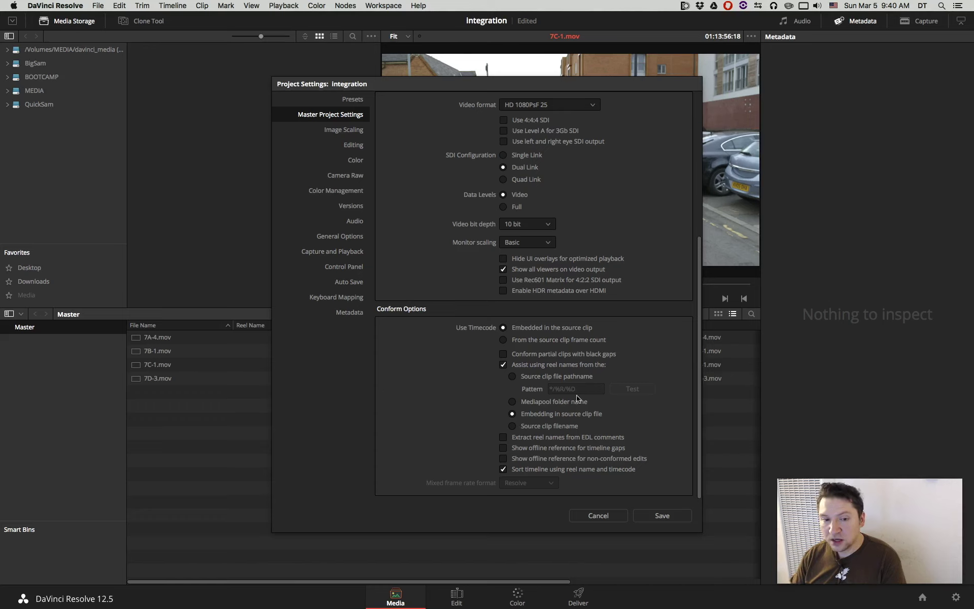
Step: Try the source clip file pathname pattern, revert to embedded reel names, and save the settings
left_click(551, 378)
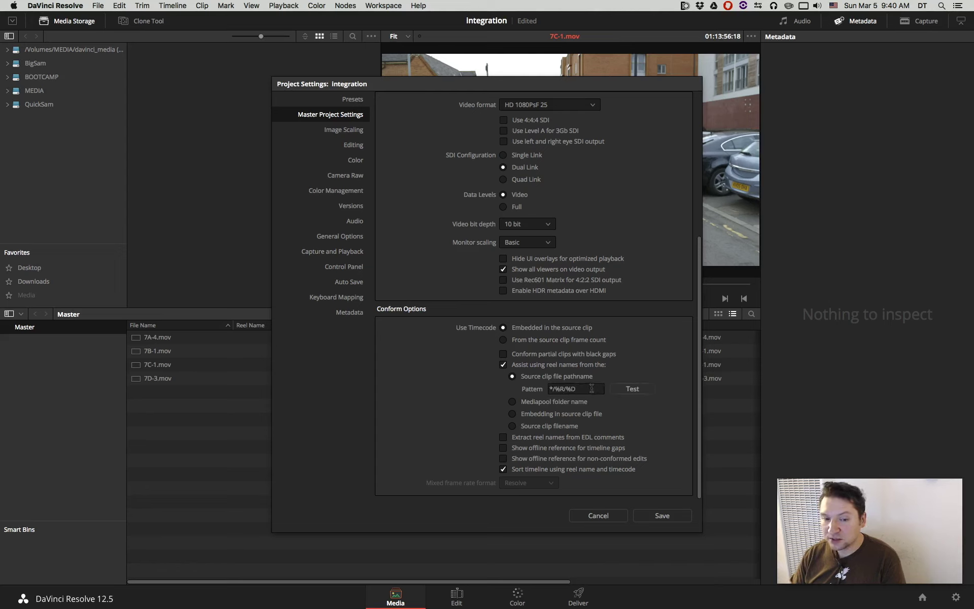
left_click_drag(591, 389, 549, 389)
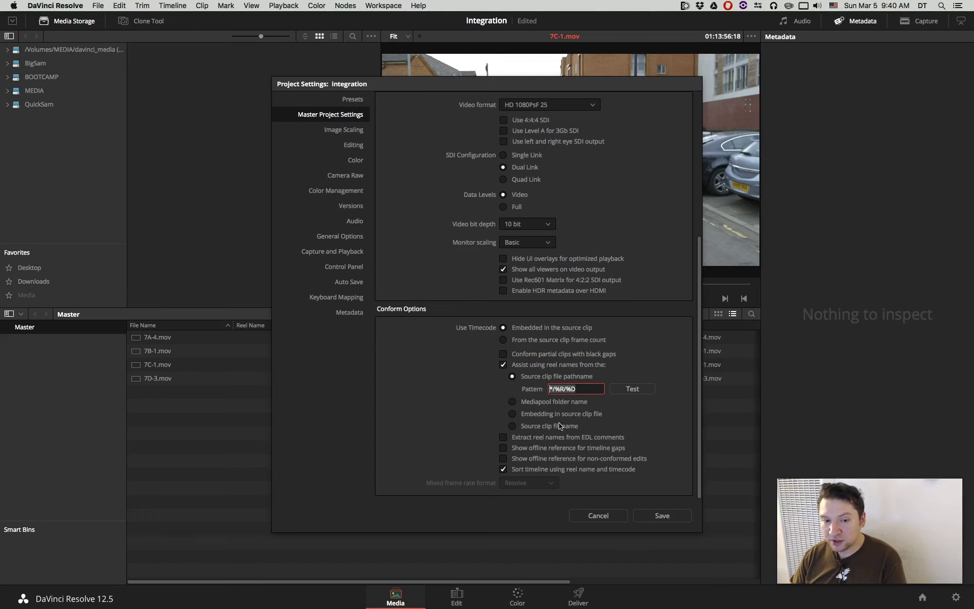
left_click(532, 415)
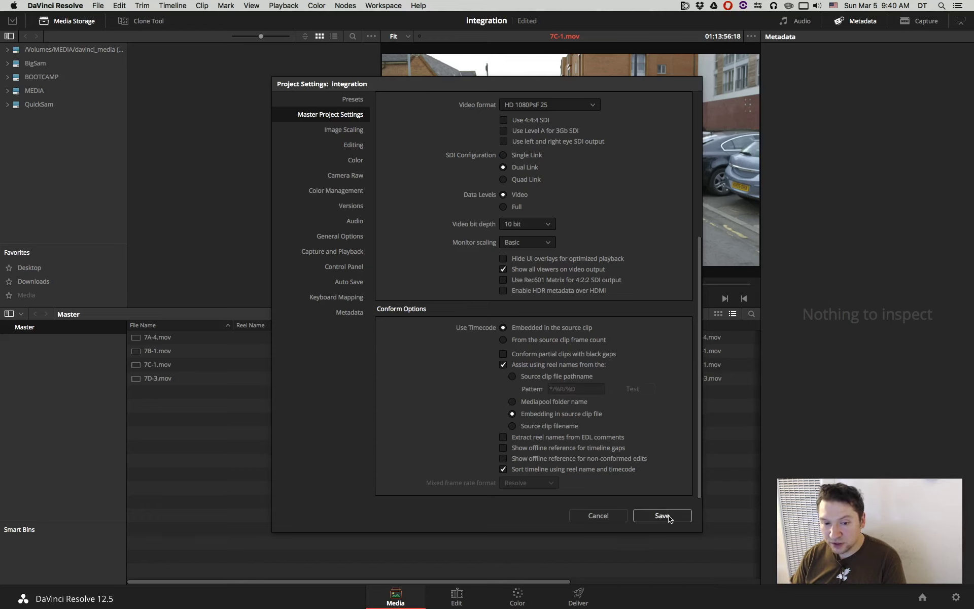
left_click(670, 516)
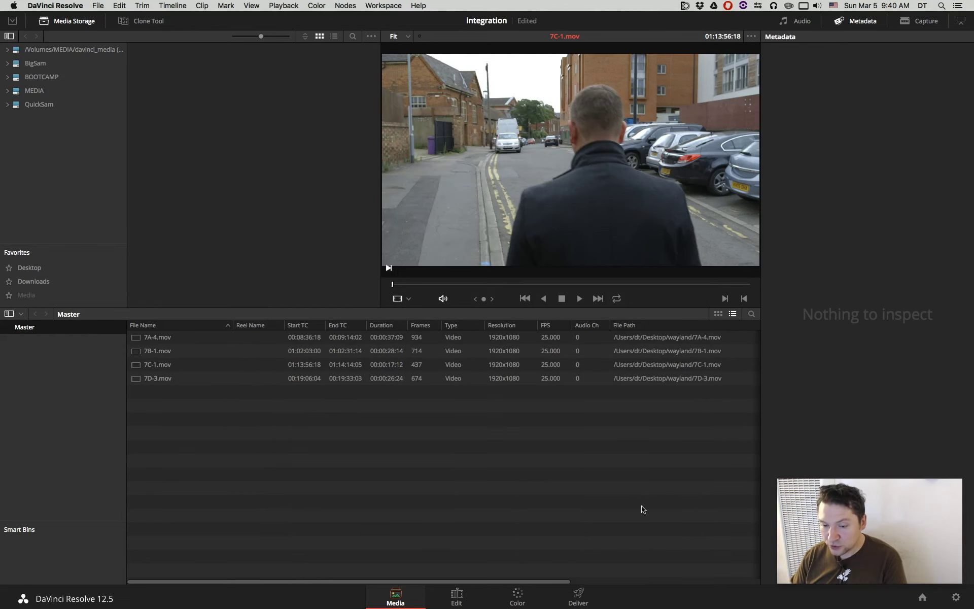
Step: Switch reel names to 'Source clip file pathname' with pattern */%R/%D and save
left_click(956, 599)
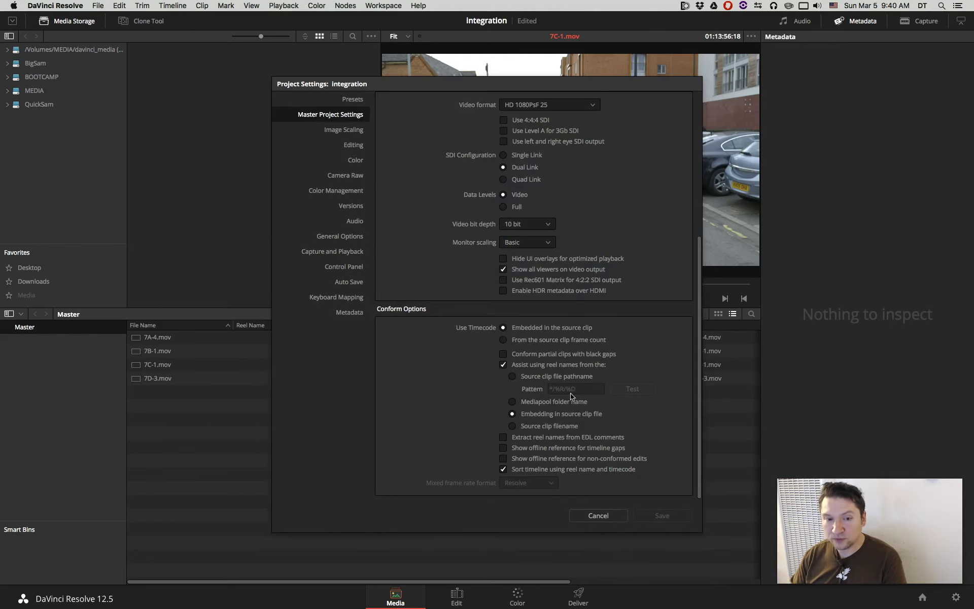
left_click(539, 377)
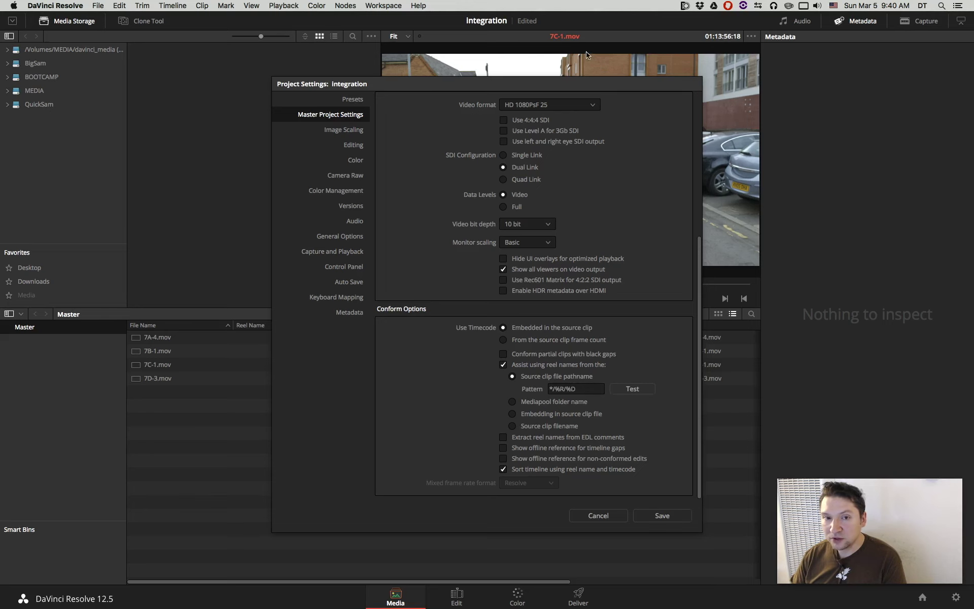
left_click_drag(579, 86, 651, 57)
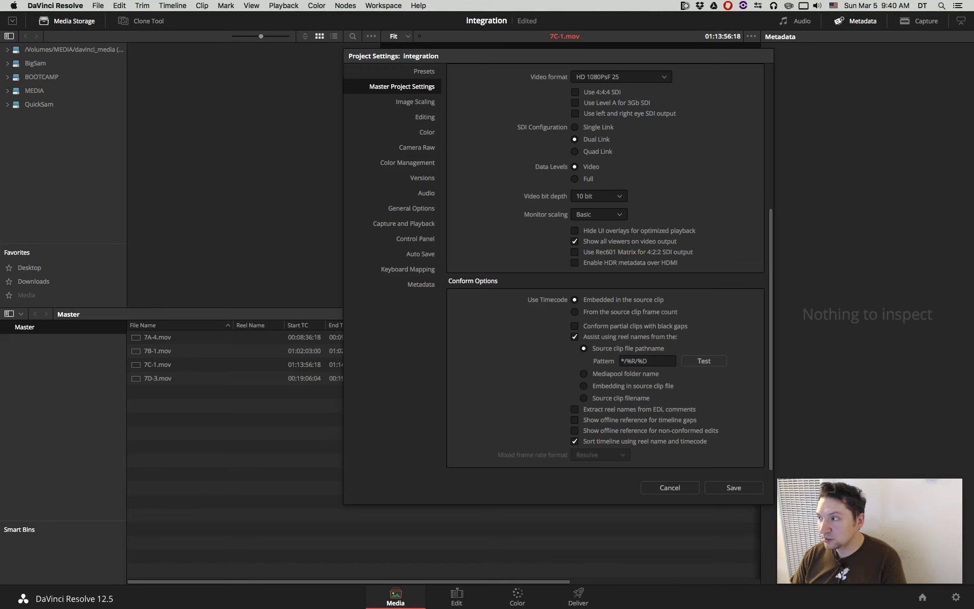
left_click(732, 488)
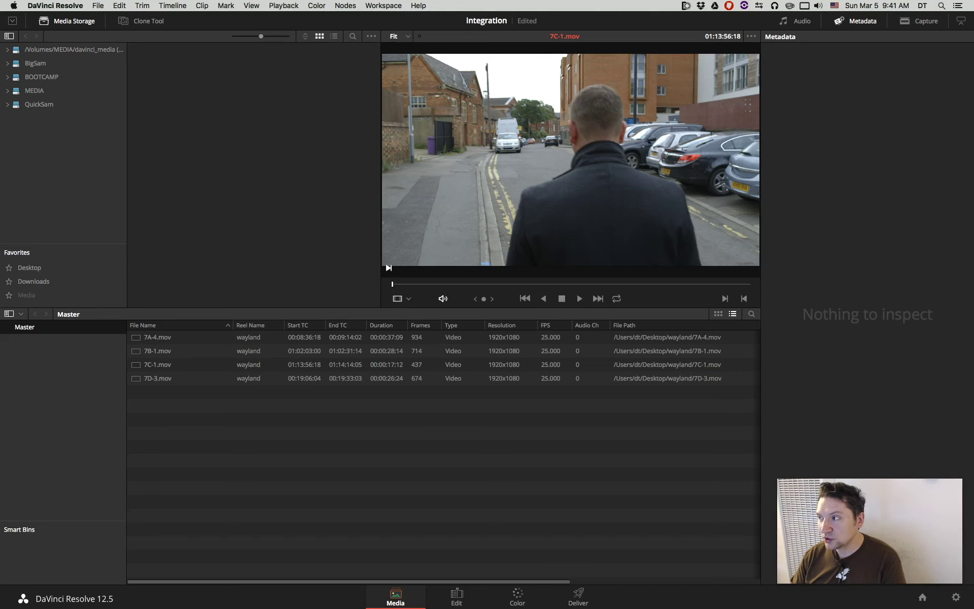
key("super+Tab")
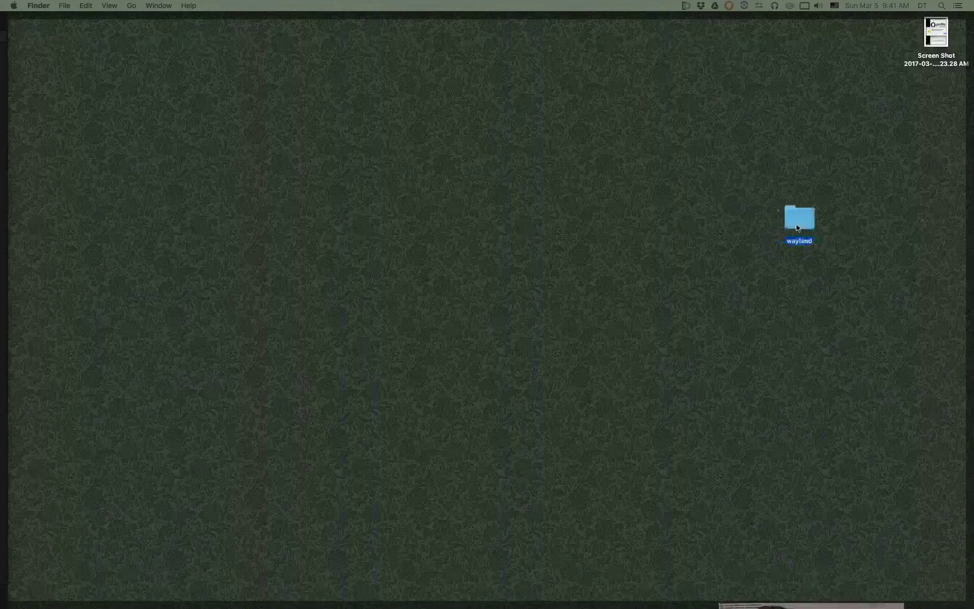
left_click_drag(810, 215, 747, 215)
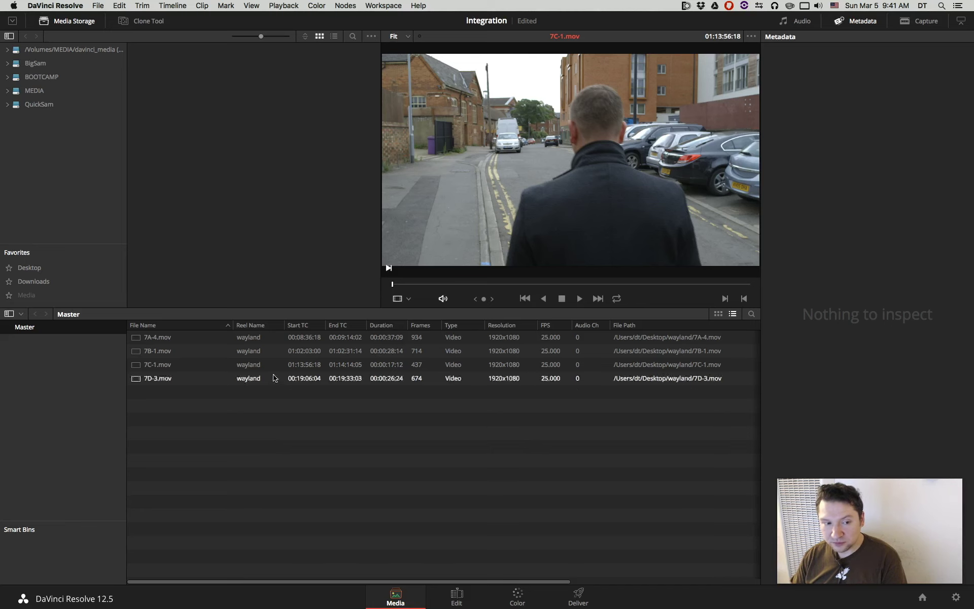
mouse_move(825, 505)
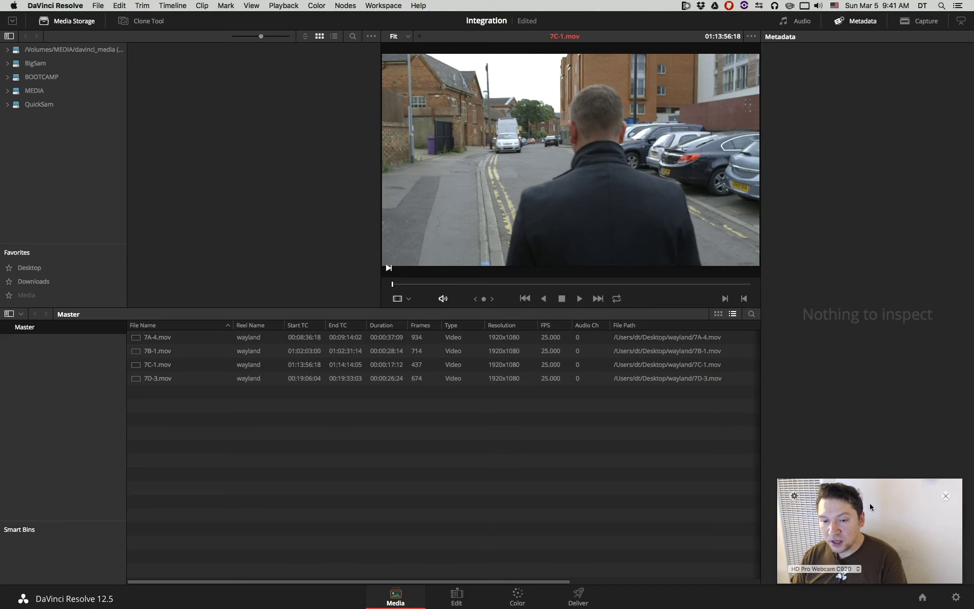
left_click_drag(869, 506, 867, 497)
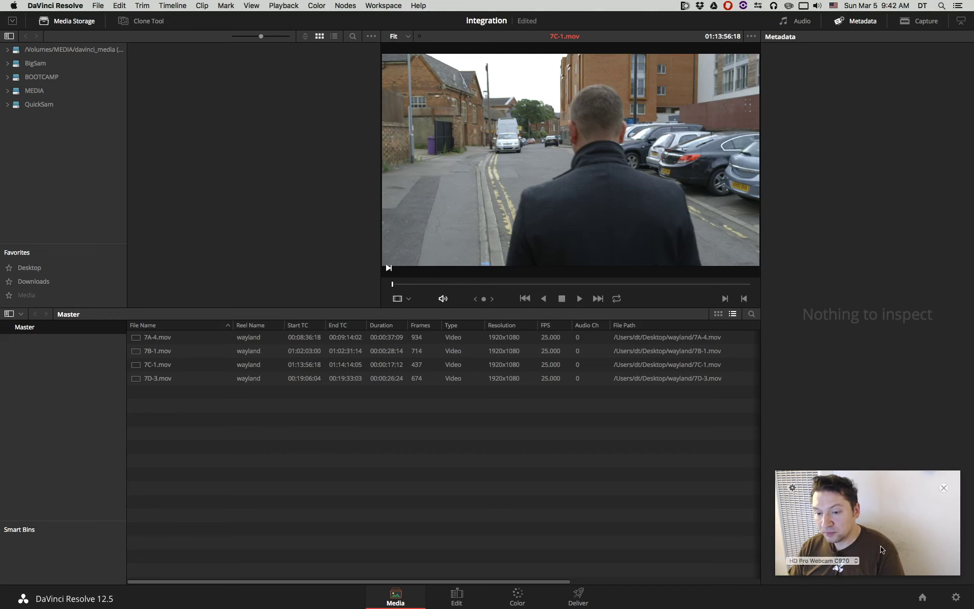
left_click(955, 597)
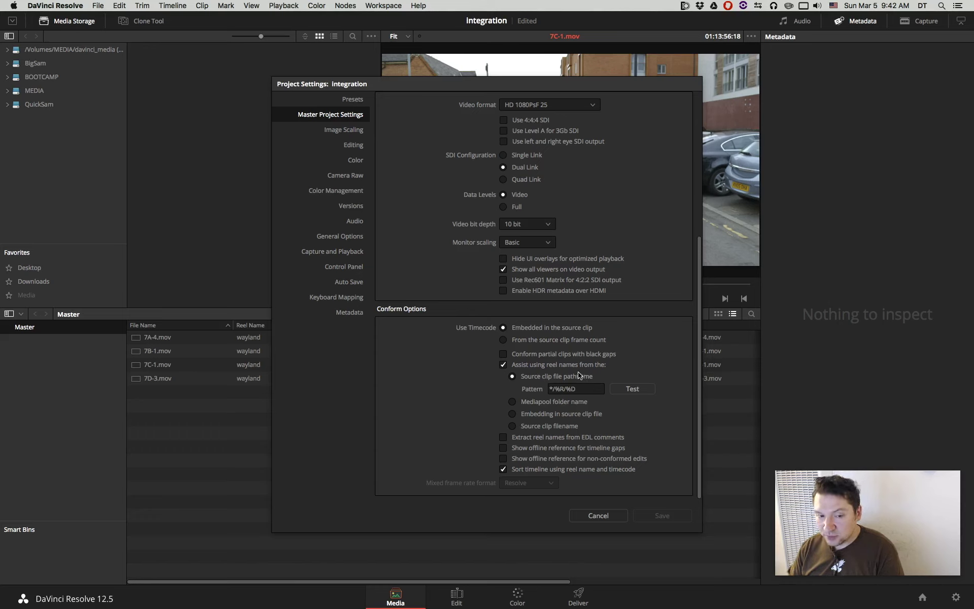
Step: Switch reel names to the Media Pool folder name and save, so each clip reads Master
left_click(538, 403)
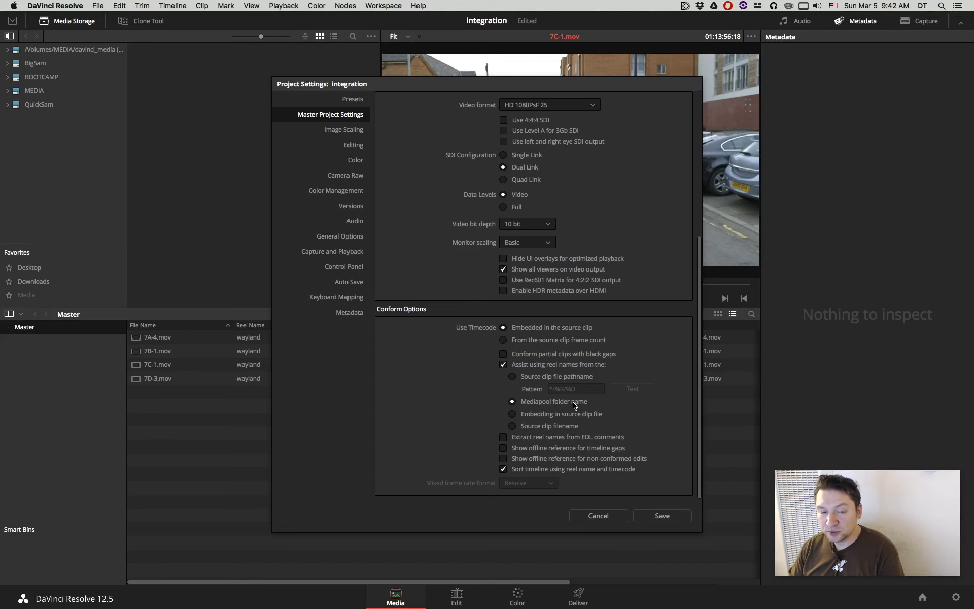
left_click(659, 515)
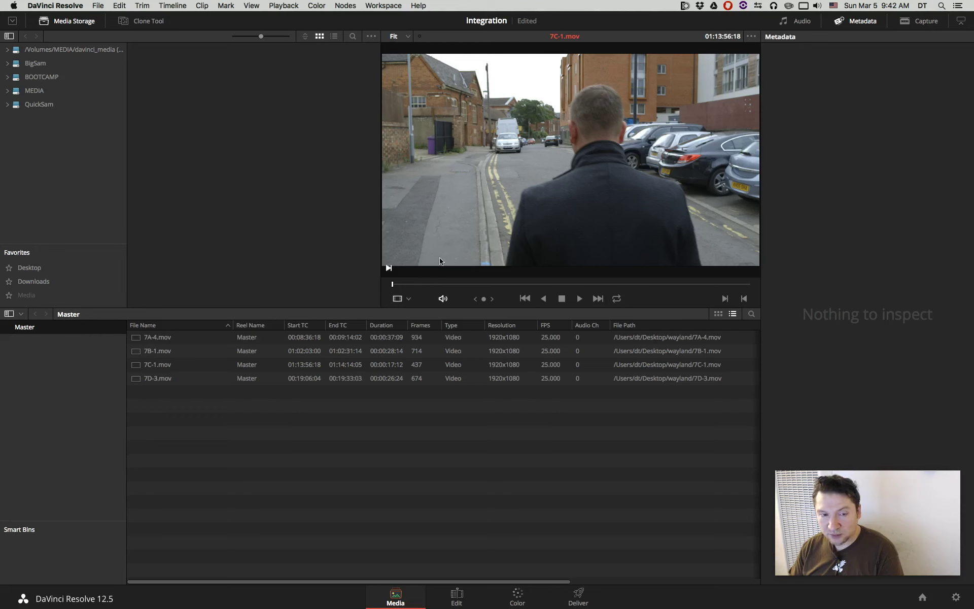
right_click(26, 363)
Step: Add a new bin named 'test' under Master
left_click(68, 371)
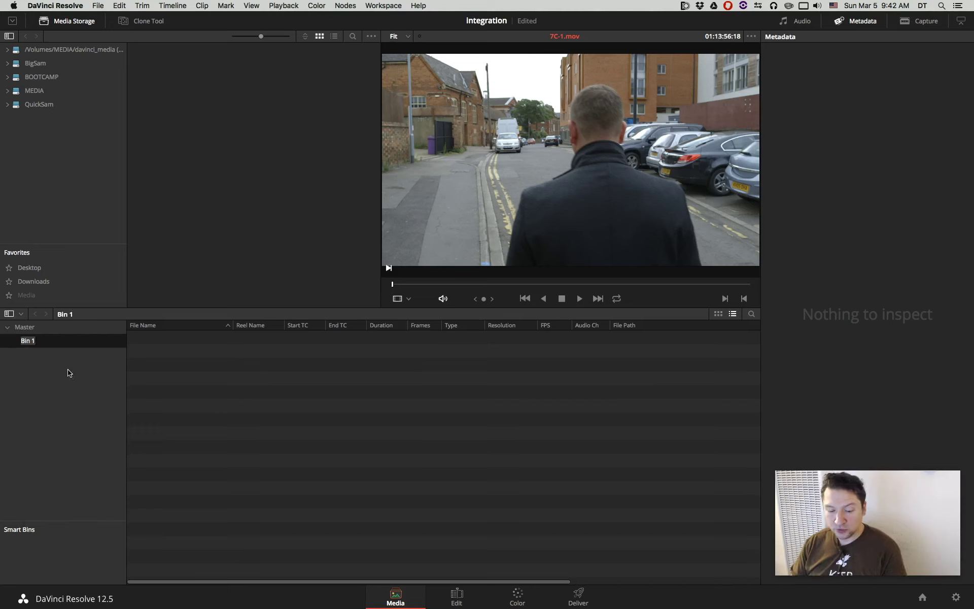
type("test")
key("Return")
left_click(25, 327)
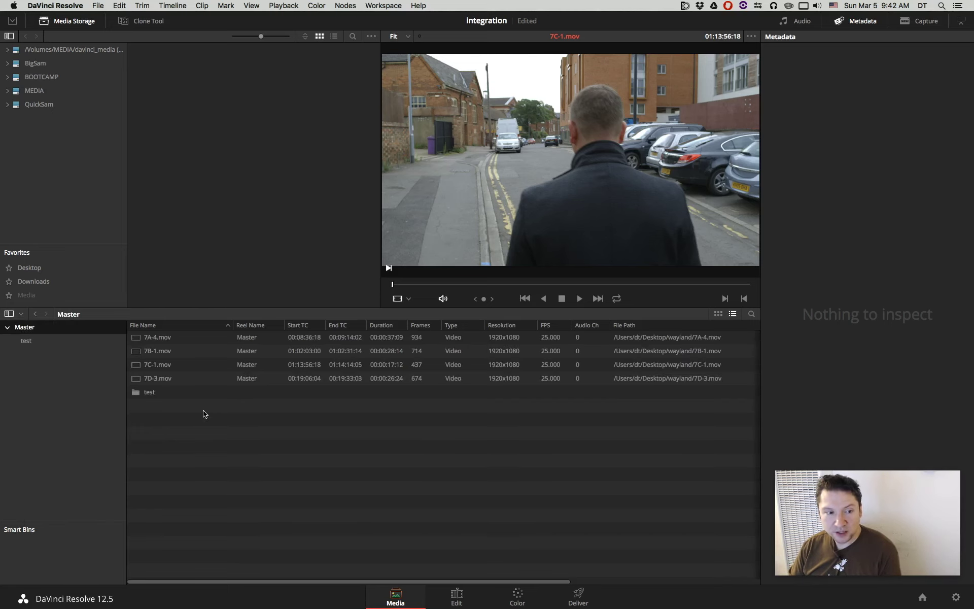
Step: Move all four clips from Master into the test bin
left_click(158, 379)
left_click(230, 334, "shift")
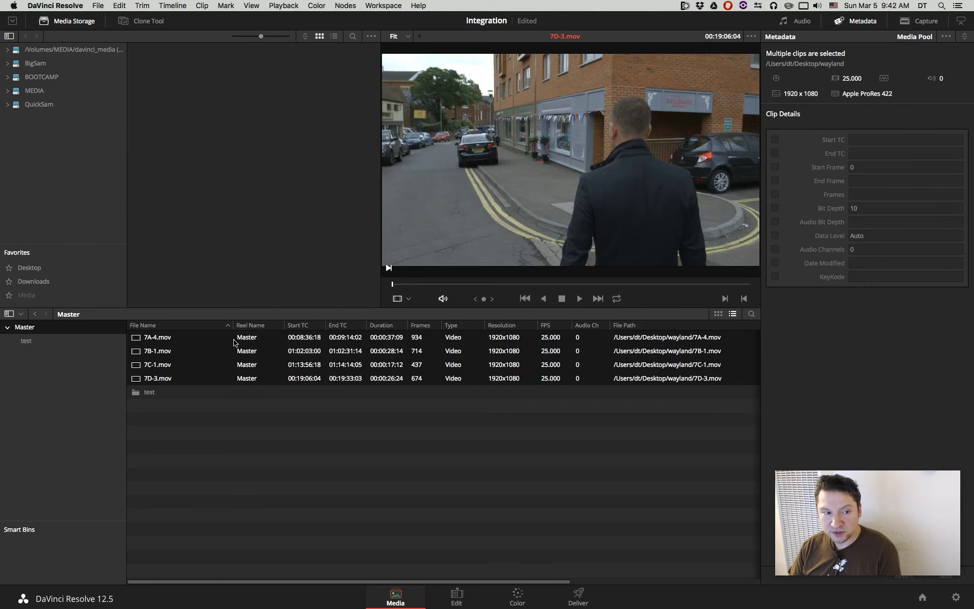
left_click_drag(166, 380, 150, 391)
left_click(28, 341)
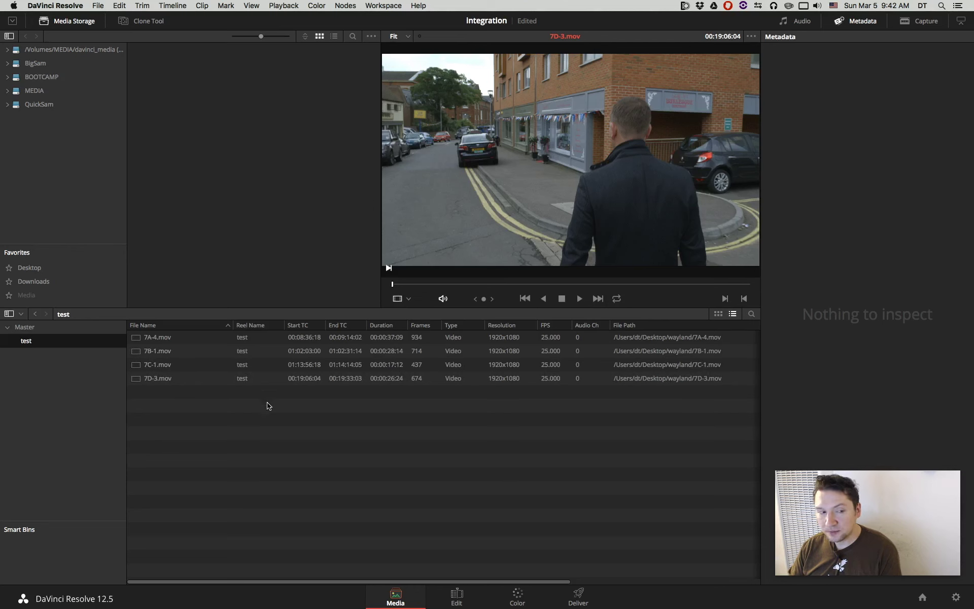
Step: Rename the bin to 'test-1' and then to 'card-05'
double_click(28, 341)
key("Right")
type("-1")
key("Return")
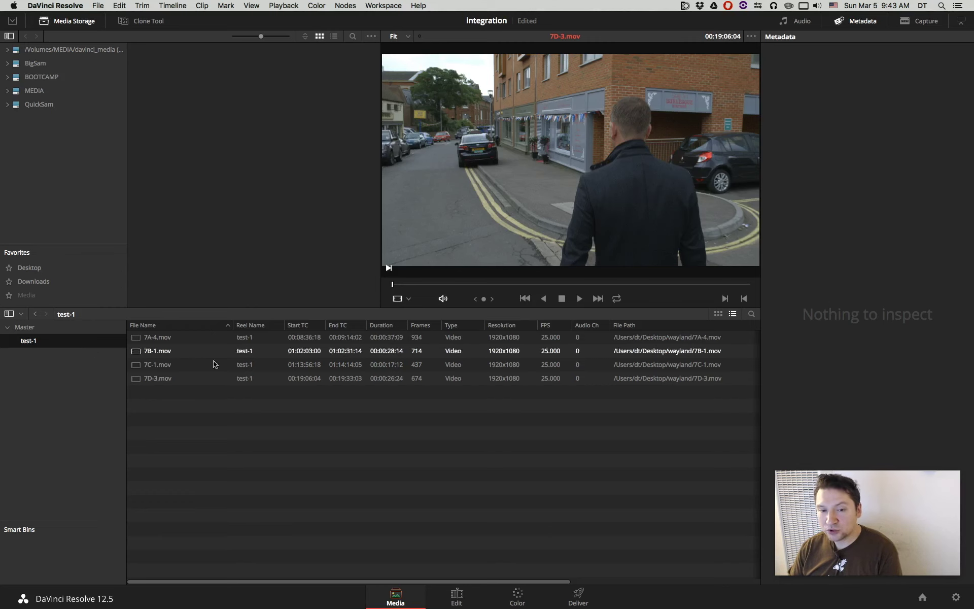
double_click(27, 341)
left_click(63, 340)
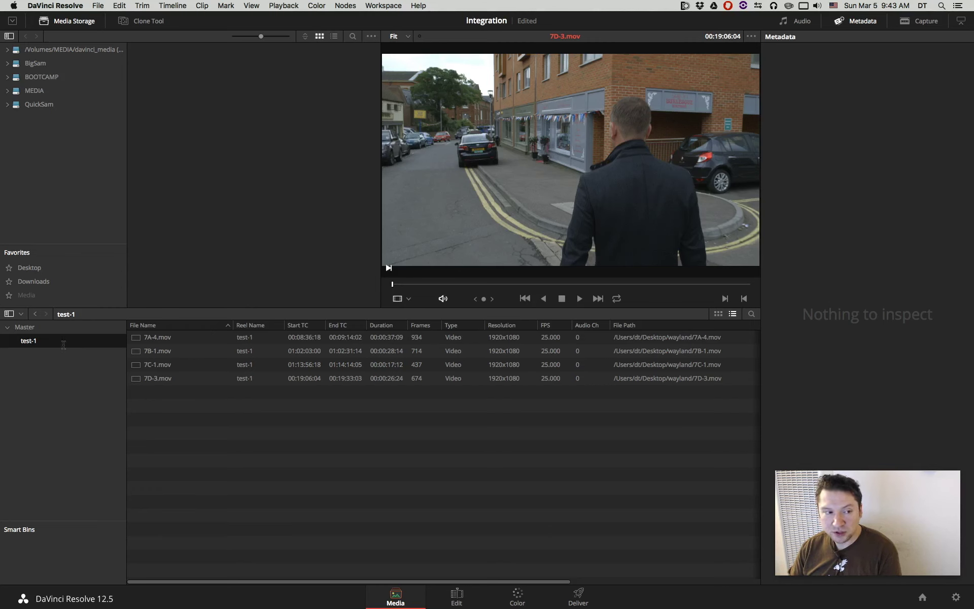
key("BackSpace")
key("BackSpace")
key("BackSpace")
key("BackSpace")
key("BackSpace")
type("card-")
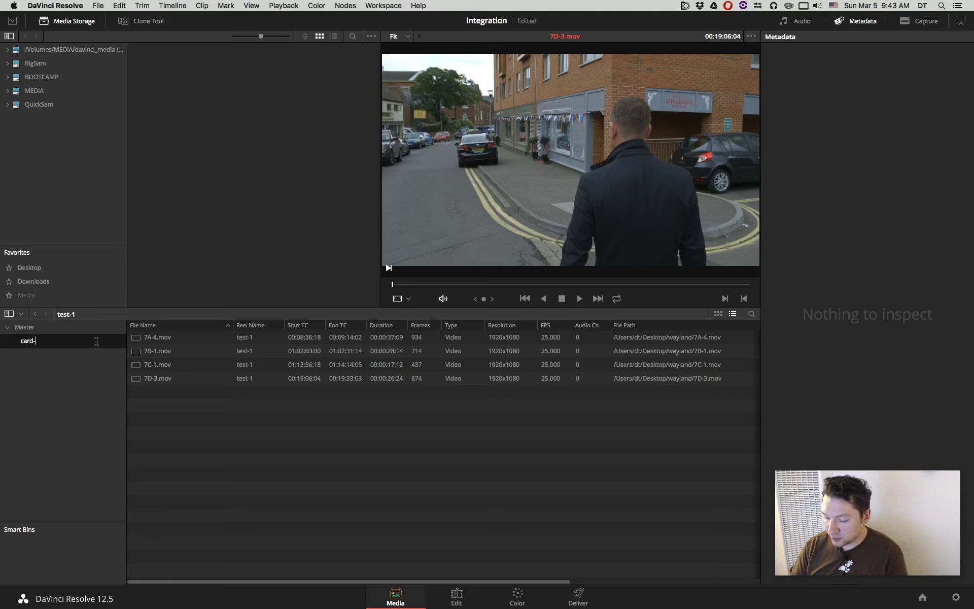
type("05")
key("Return")
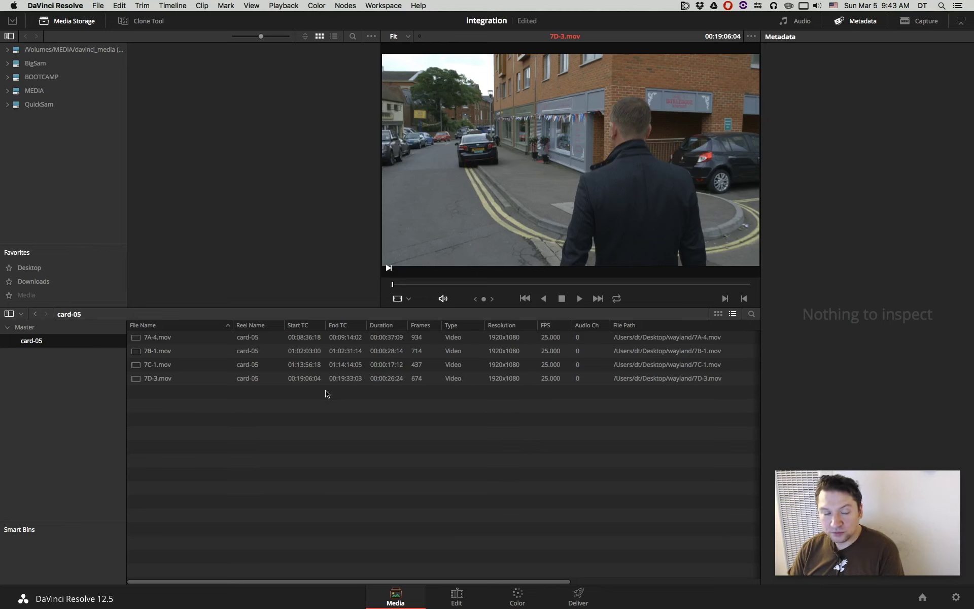
left_click(956, 596)
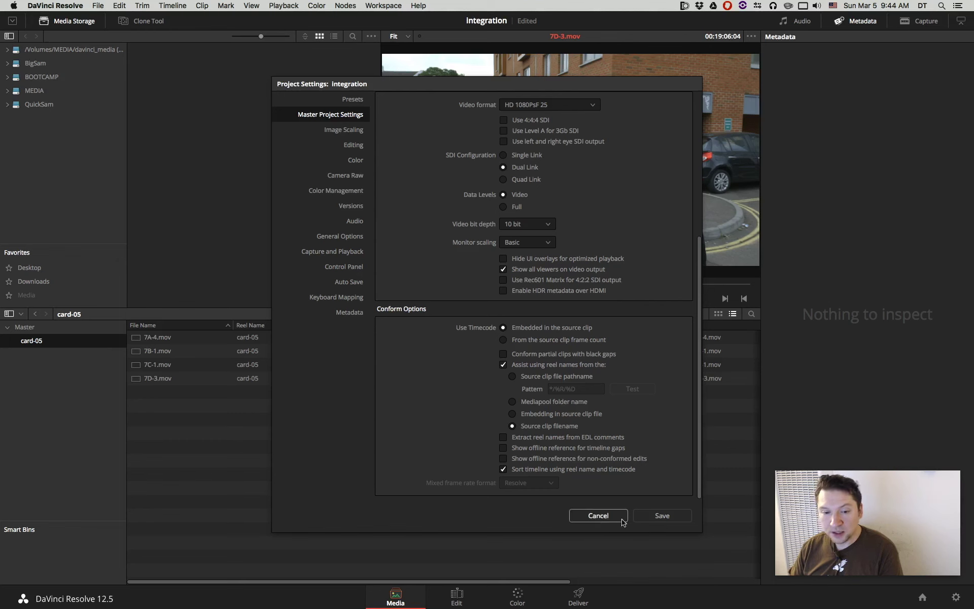
Step: Save the Project Settings so the reel names read 7A-4, 7B-1, 7C-1 and 7D-3
left_click(659, 516)
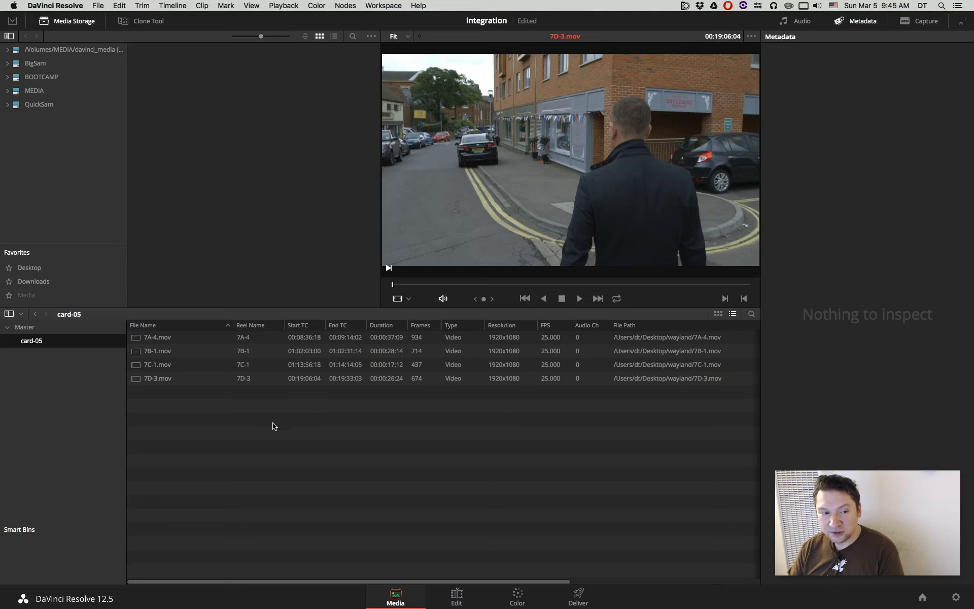
left_click_drag(279, 425, 227, 414)
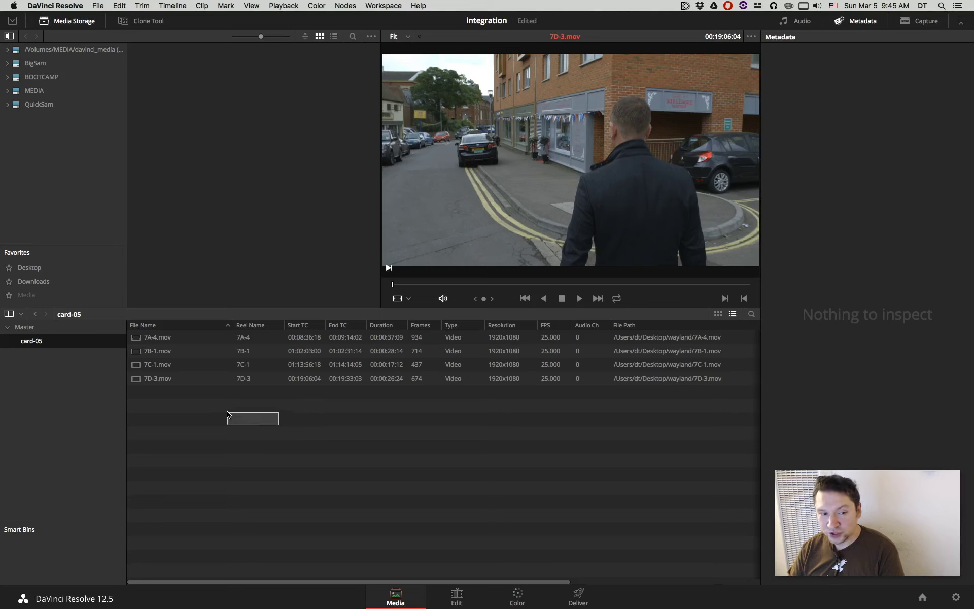
left_click_drag(228, 413, 157, 355)
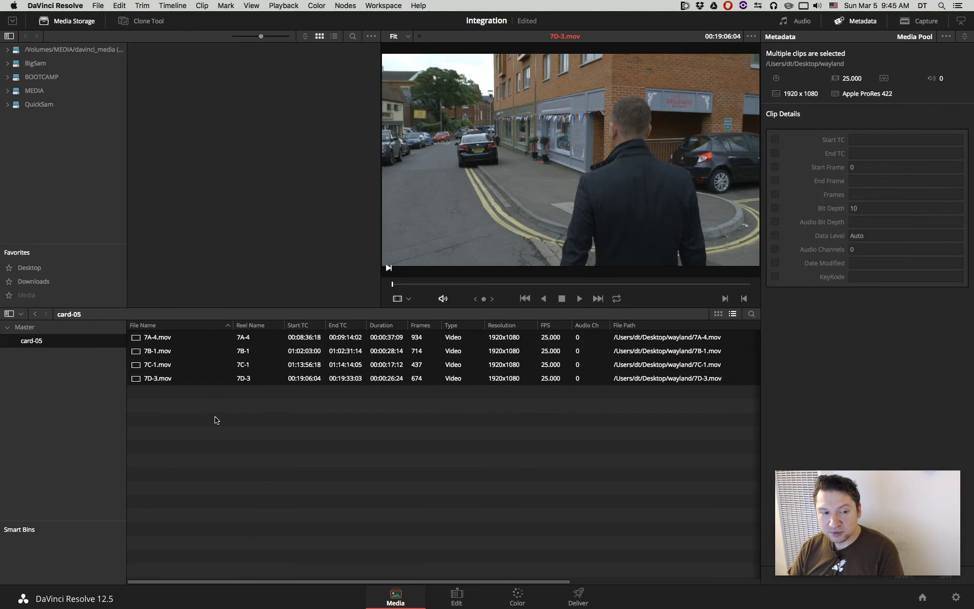
left_click(218, 421)
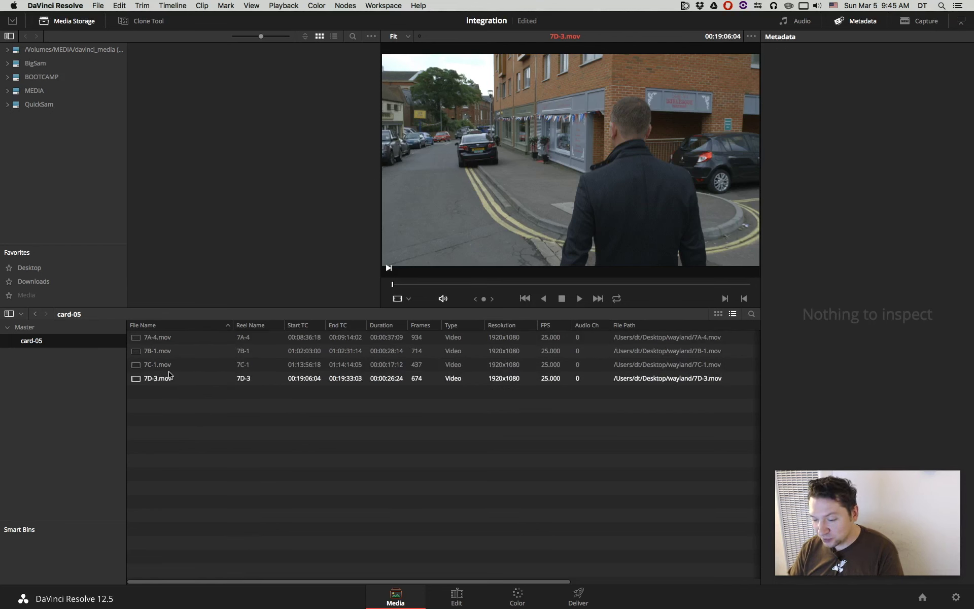